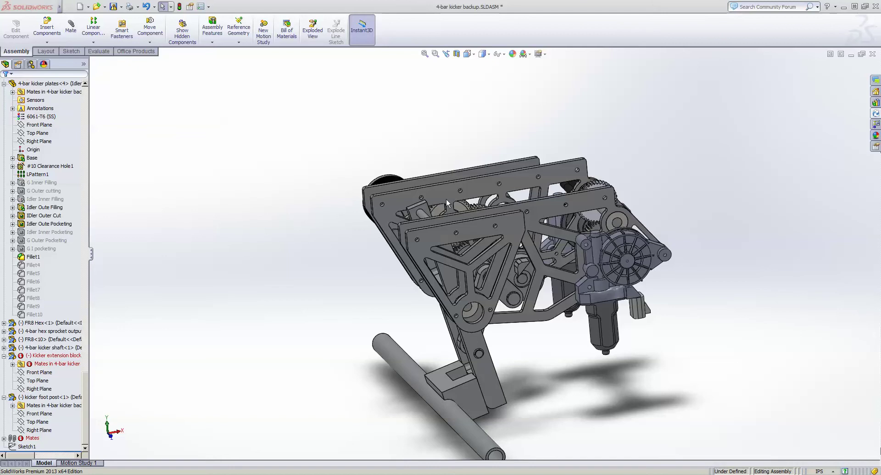
# Examine the four side plates, the CIM motor and the overall layout of the 4-bar kicker assembly from several angles
pyautogui.moveTo(391, 221); pyautogui.dragTo(544, 223, button='middle')
pyautogui.moveTo(440, 216); pyautogui.dragTo(516, 277, button='middle')
pyautogui.scroll(-8, 488, 236)
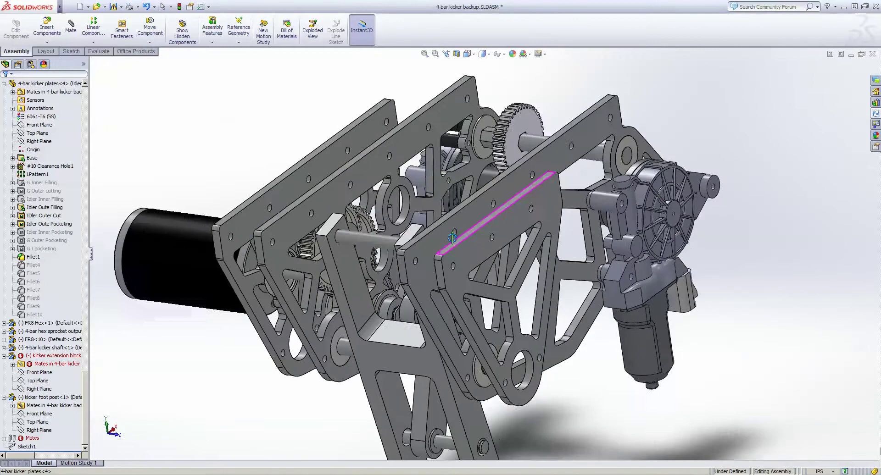
pyautogui.moveTo(451, 237); pyautogui.dragTo(479, 242, button='middle')
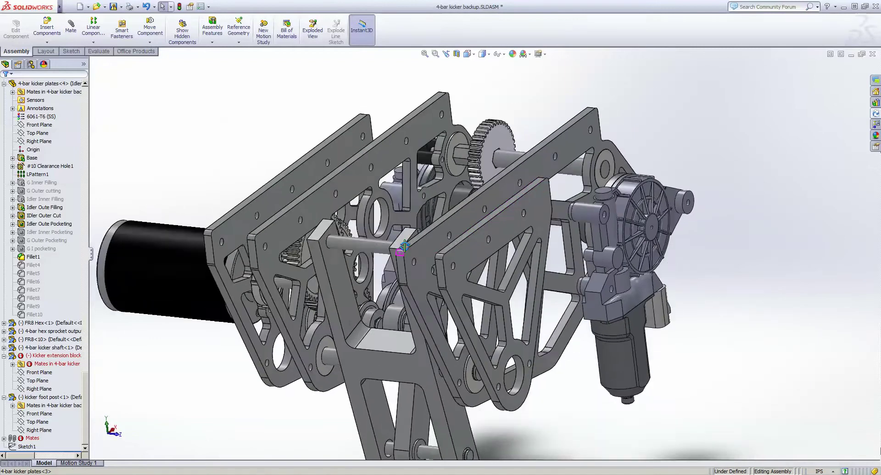
pyautogui.moveTo(399, 256); pyautogui.dragTo(433, 245, button='middle')
pyautogui.scroll(4, 415, 243)
pyautogui.moveTo(371, 244); pyautogui.dragTo(479, 240, button='middle')
pyautogui.scroll(-4, 436, 267)
pyautogui.moveTo(234, 236); pyautogui.dragTo(313, 265, button='middle')
pyautogui.scroll(4, 313, 266)
pyautogui.scroll(-4, 257, 233)
pyautogui.scroll(4, 344, 252)
pyautogui.moveTo(257, 233); pyautogui.dragTo(390, 276, button='middle')
pyautogui.scroll(-4, 334, 235)
pyautogui.scroll(3, 381, 262)
pyautogui.scroll(-3, 365, 231)
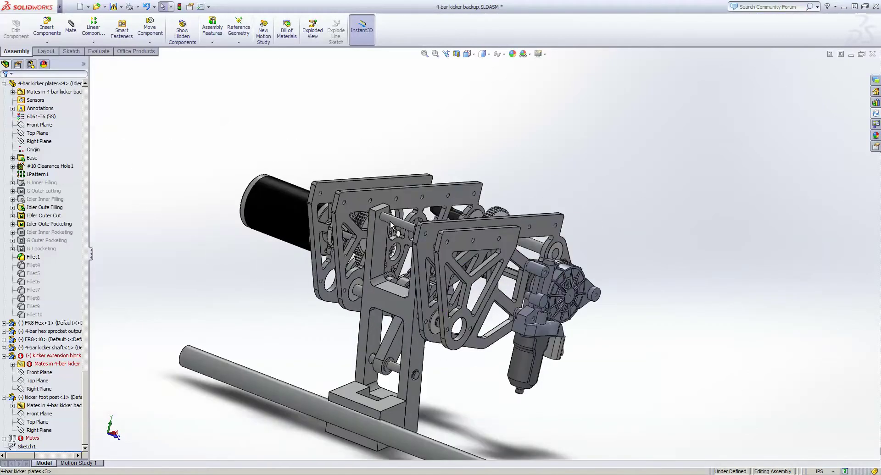
# Examine the plate spacing, the window motor side and the kicker foot of the assembly from lower and higher viewpoints
pyautogui.moveTo(365, 231)
pyautogui.mouseDown(button='middle')
pyautogui.moveTo(408, 238)
pyautogui.moveTo(371, 233)
pyautogui.mouseUp(button='middle')
pyautogui.scroll(-2, 403, 231)
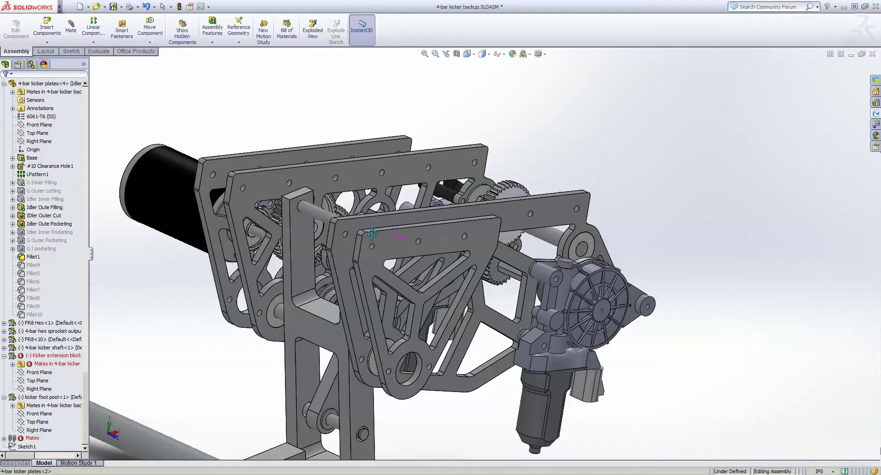
pyautogui.scroll(4, 369, 232)
pyautogui.moveTo(442, 241); pyautogui.dragTo(399, 273, button='middle')
pyautogui.scroll(-4, 399, 275)
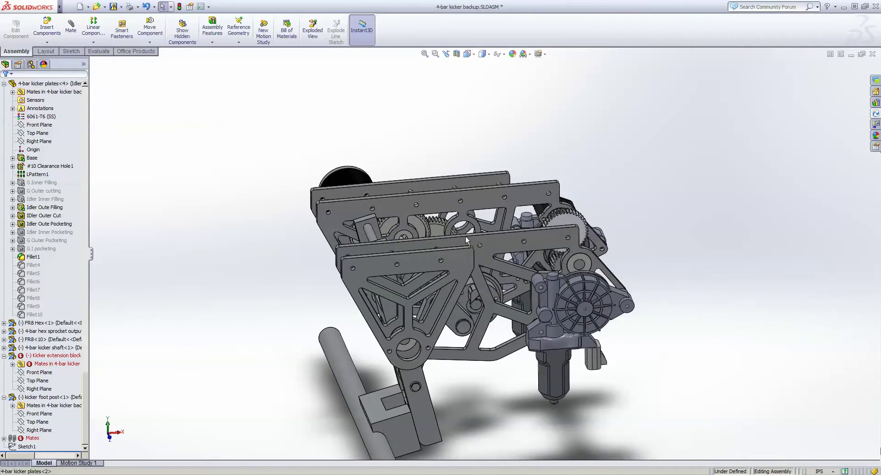
pyautogui.scroll(-3, 439, 229)
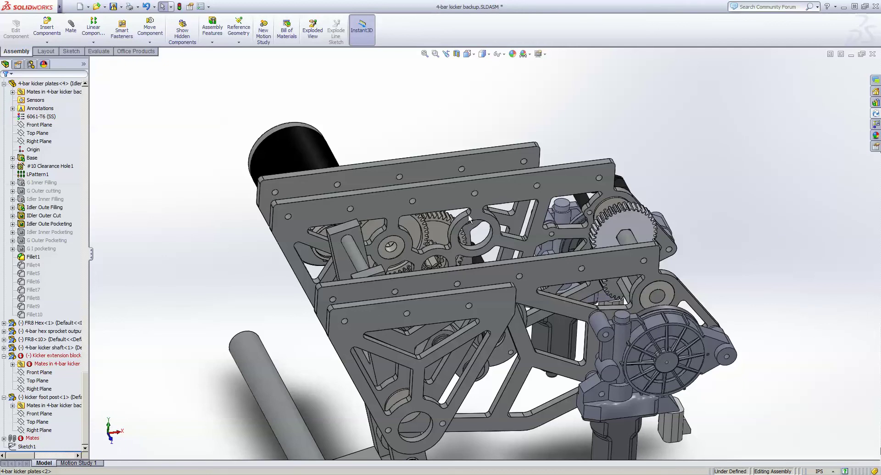
pyautogui.scroll(4, 469, 216)
pyautogui.moveTo(487, 222); pyautogui.dragTo(518, 229, button='middle')
pyautogui.scroll(-1, 447, 226)
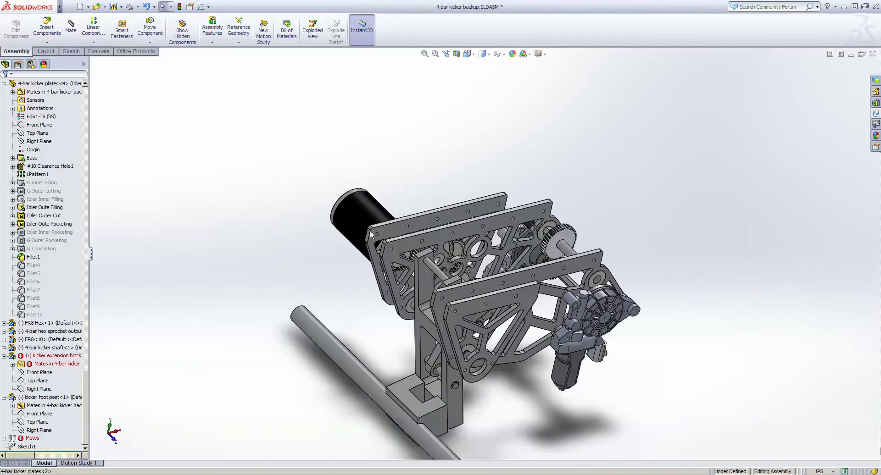
pyautogui.moveTo(536, 267); pyautogui.dragTo(434, 204, button='middle')
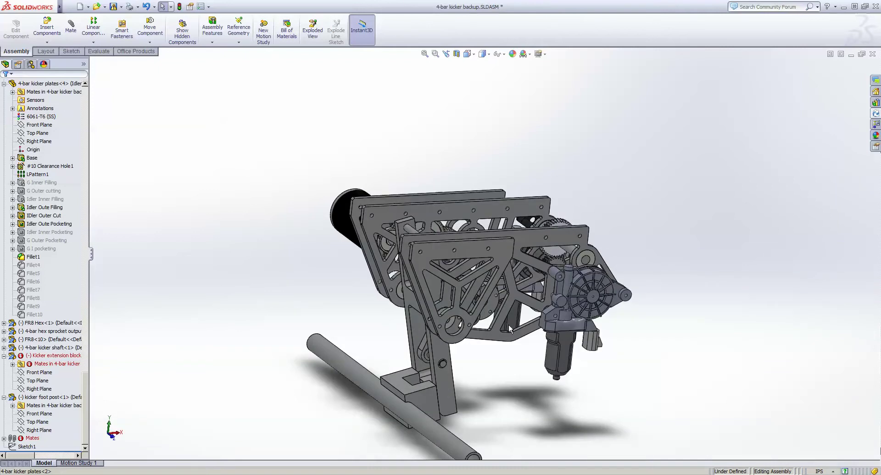
pyautogui.moveTo(415, 331); pyautogui.dragTo(392, 220, button='middle')
pyautogui.scroll(-3, 387, 244)
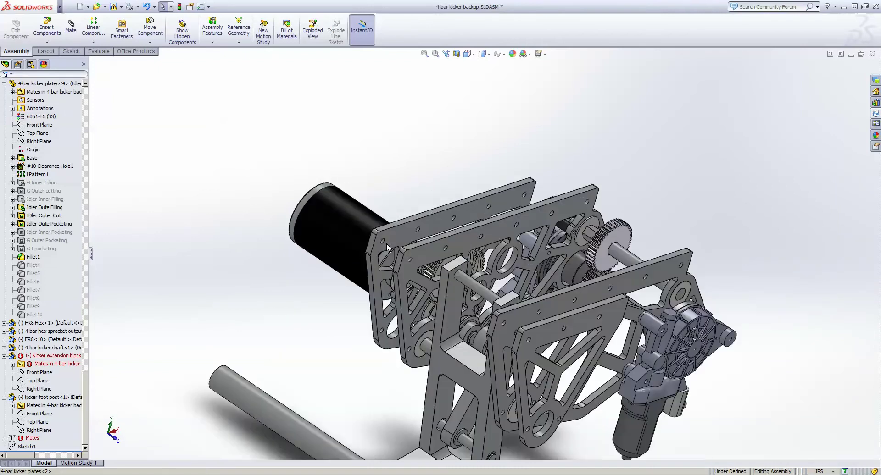
# Inspect the kicker arm's pivot shaft, its bearings and the large bores at the lower ends of the side plates
pyautogui.moveTo(453, 215); pyautogui.dragTo(571, 321, button='middle')
pyautogui.scroll(-3, 406, 315)
pyautogui.scroll(-5, 648, 348)
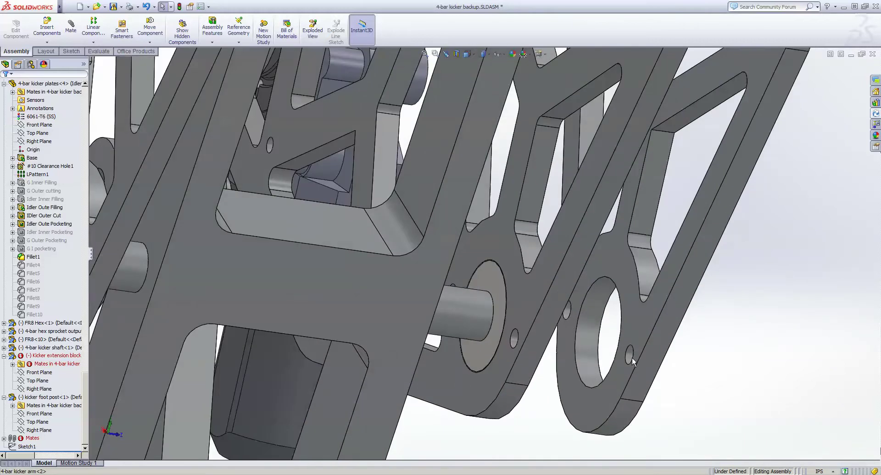
pyautogui.moveTo(516, 333); pyautogui.dragTo(615, 335, button='middle')
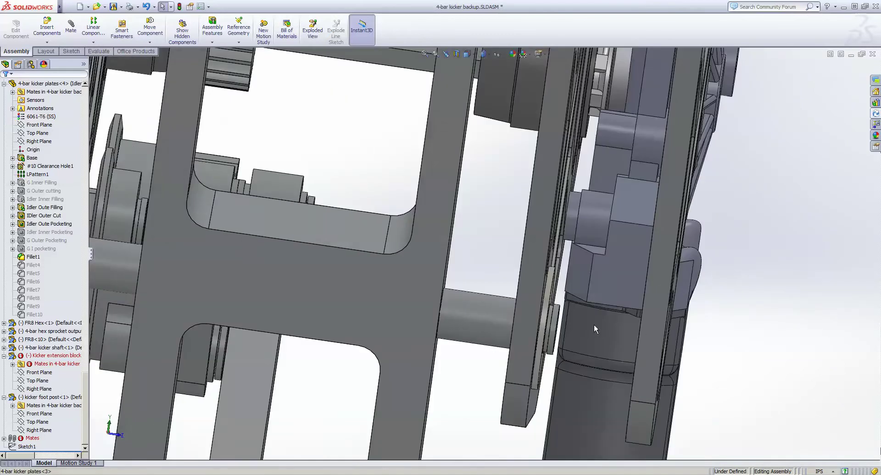
pyautogui.scroll(5, 511, 277)
pyautogui.moveTo(511, 276); pyautogui.dragTo(510, 246, button='middle')
pyautogui.scroll(3, 450, 259)
pyautogui.moveTo(450, 259); pyautogui.dragTo(312, 214, button='middle')
pyautogui.scroll(-5, 312, 214)
pyautogui.moveTo(386, 220); pyautogui.dragTo(365, 215, button='middle')
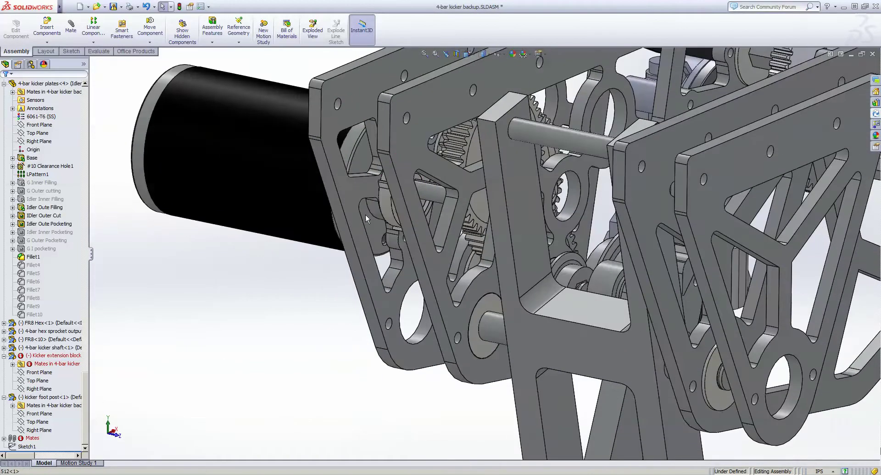
# Inspect the gear train, the sprocket hub and the short linkage between the plates from above and from the side
pyautogui.scroll(-4, 394, 202)
pyautogui.scroll(5, 458, 216)
pyautogui.moveTo(507, 185); pyautogui.dragTo(634, 141, button='middle')
pyautogui.scroll(5, 634, 141)
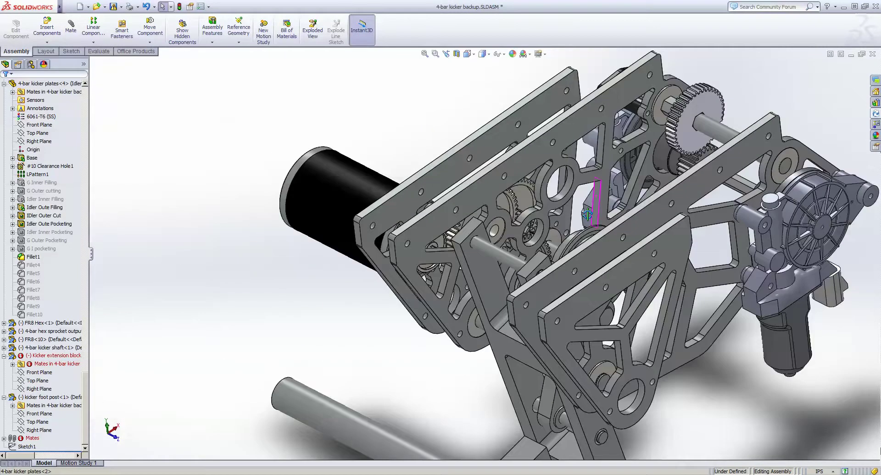
pyautogui.scroll(-7, 508, 242)
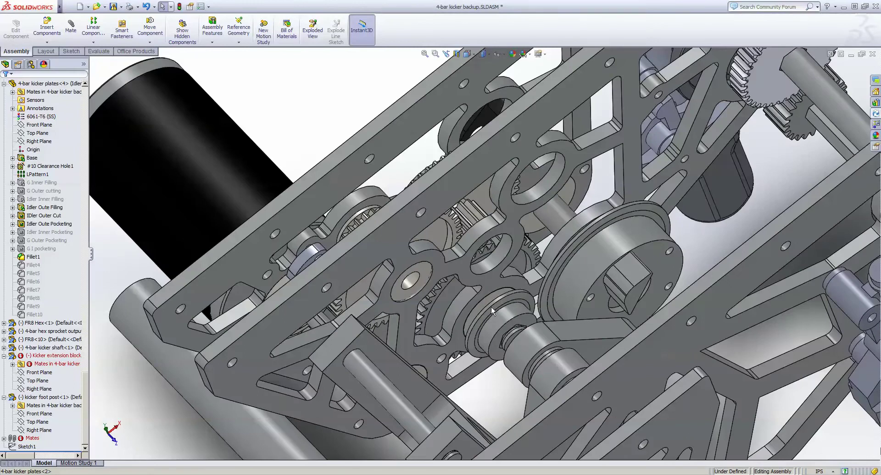
pyautogui.scroll(5, 572, 208)
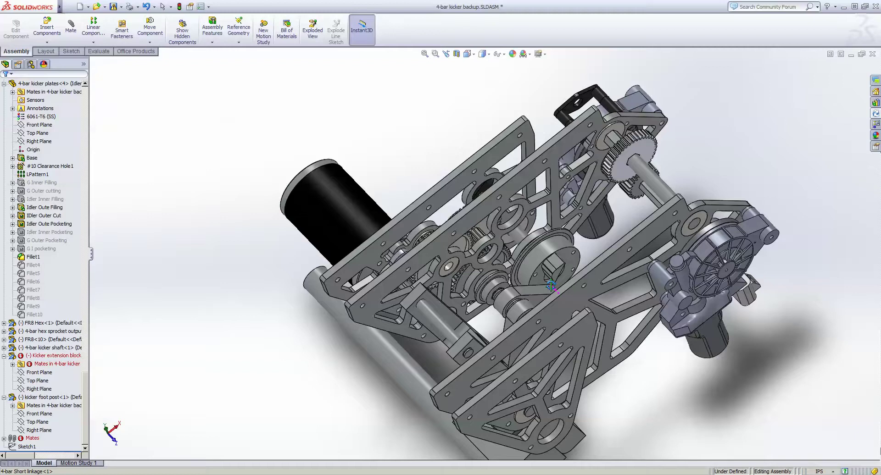
pyautogui.moveTo(572, 207); pyautogui.dragTo(571, 307, button='middle')
pyautogui.scroll(-5, 560, 290)
pyautogui.scroll(5, 559, 290)
pyautogui.scroll(-6, 571, 307)
pyautogui.moveTo(568, 314); pyautogui.dragTo(538, 293)
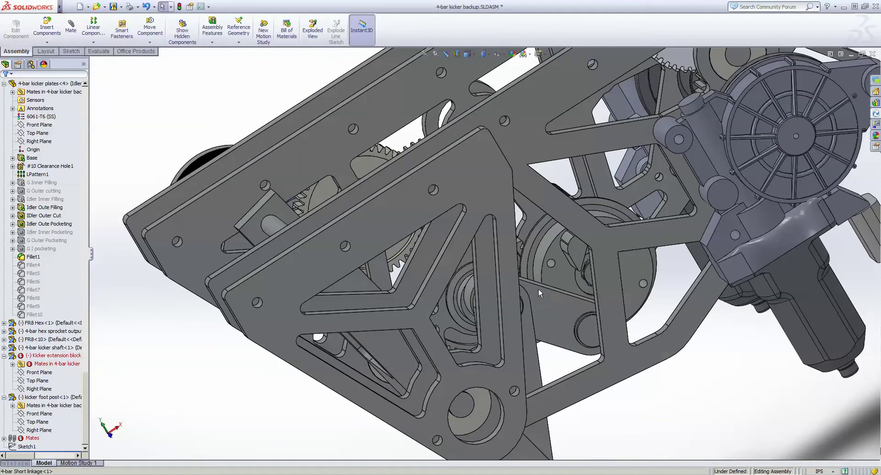
pyautogui.scroll(5, 565, 273)
pyautogui.moveTo(519, 256); pyautogui.dragTo(514, 267, button='middle')
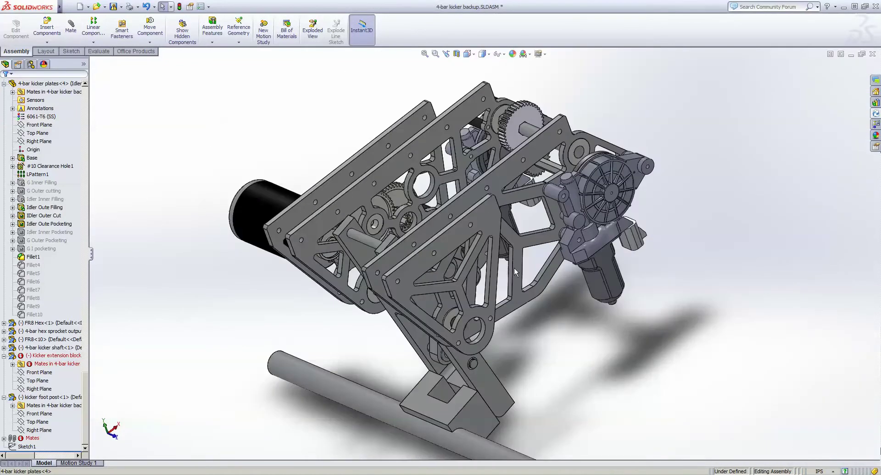
# Examine how the gearbox, the hub on the hex shaft and the kicker arm fit together between the inner plates
pyautogui.scroll(4, 473, 203)
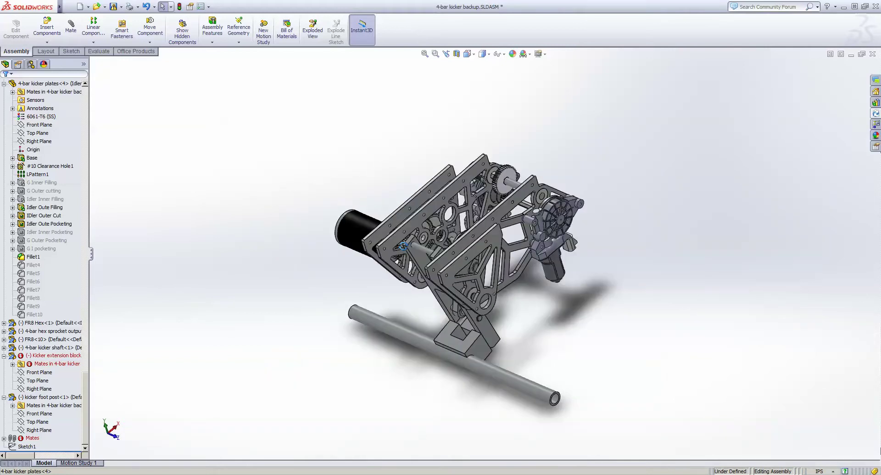
pyautogui.moveTo(474, 204); pyautogui.dragTo(459, 252, button='middle')
pyautogui.scroll(-6, 459, 252)
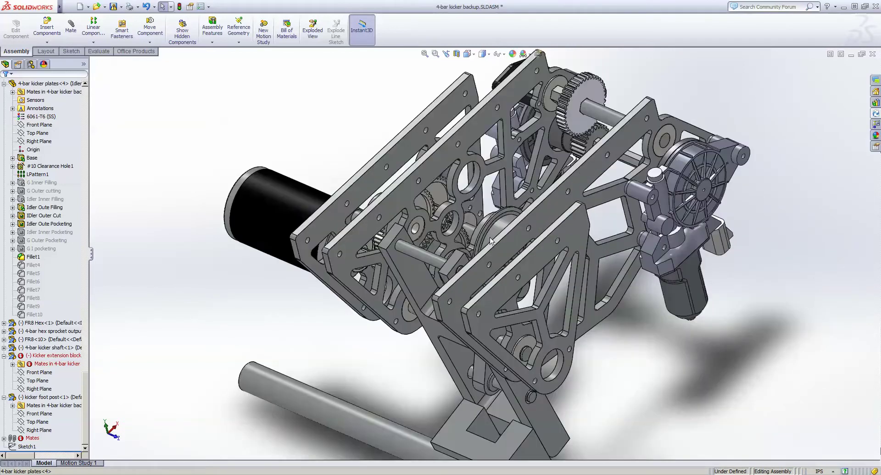
pyautogui.scroll(-1, 488, 229)
pyautogui.scroll(-1, 485, 239)
pyautogui.scroll(-3, 475, 228)
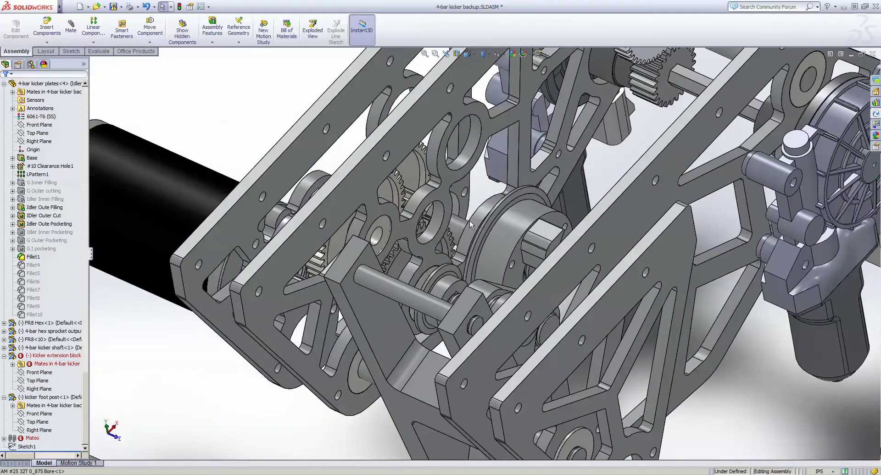
pyautogui.scroll(-2, 469, 220)
pyautogui.moveTo(484, 205)
pyautogui.mouseDown(button='middle')
pyautogui.moveTo(510, 216)
pyautogui.moveTo(490, 207)
pyautogui.mouseUp(button='middle')
pyautogui.scroll(3, 477, 255)
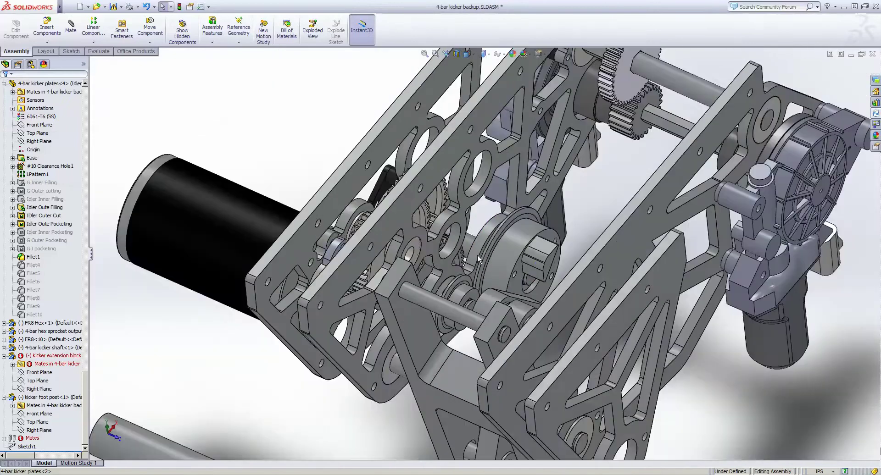
pyautogui.scroll(2, 477, 255)
pyautogui.moveTo(477, 255); pyautogui.dragTo(475, 214, button='middle')
pyautogui.scroll(-2, 480, 258)
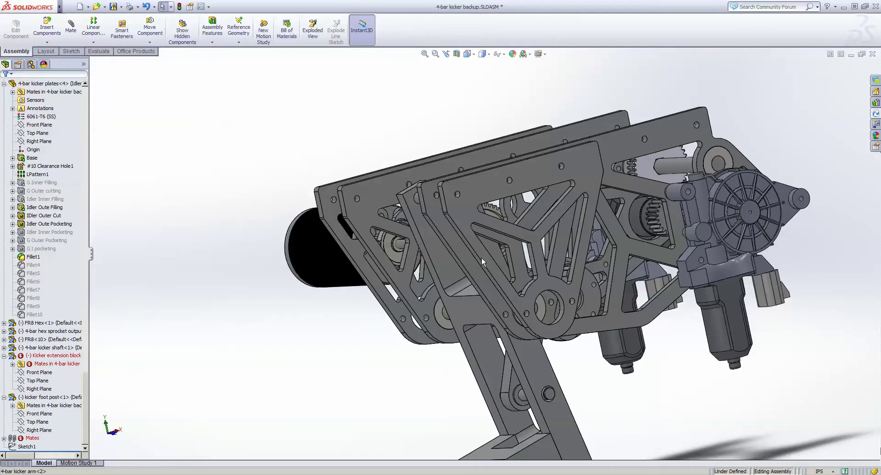
# Swing the kicker arm to a nearly vertical position, viewed from the outer idler plate side
pyautogui.moveTo(551, 296); pyautogui.dragTo(469, 330, button='middle')
pyautogui.moveTo(534, 293); pyautogui.dragTo(633, 278, button='middle')
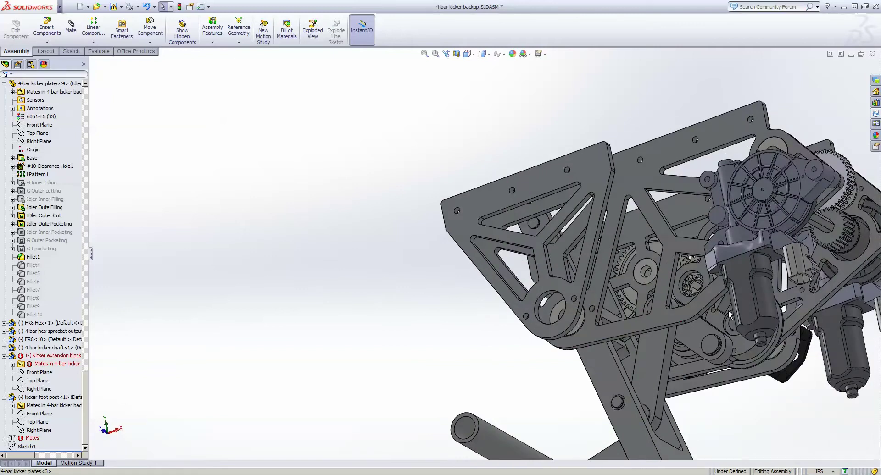
pyautogui.moveTo(632, 414); pyautogui.dragTo(578, 442)
pyautogui.click(727, 432)
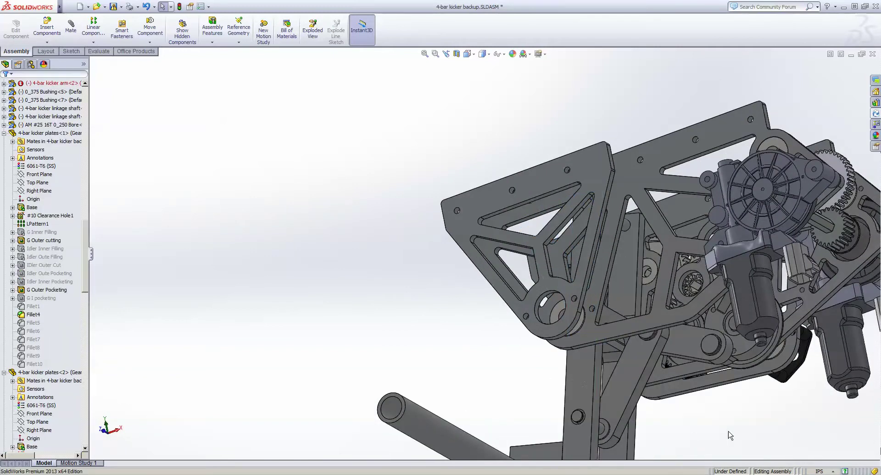
# Highlight the 4-bar long linkage and the inner gear plate, and inspect the joints between the linkages
pyautogui.click(584, 382)
pyautogui.click(617, 387)
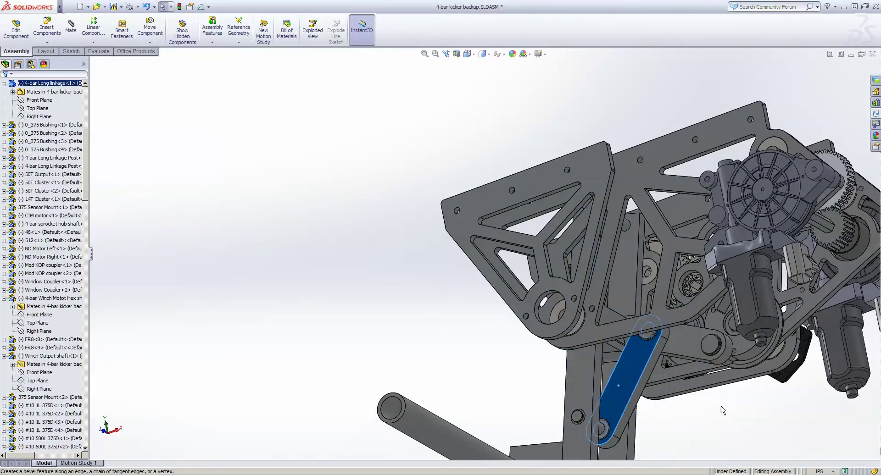
pyautogui.scroll(-3, 733, 372)
pyautogui.click(670, 322)
pyautogui.click(694, 361)
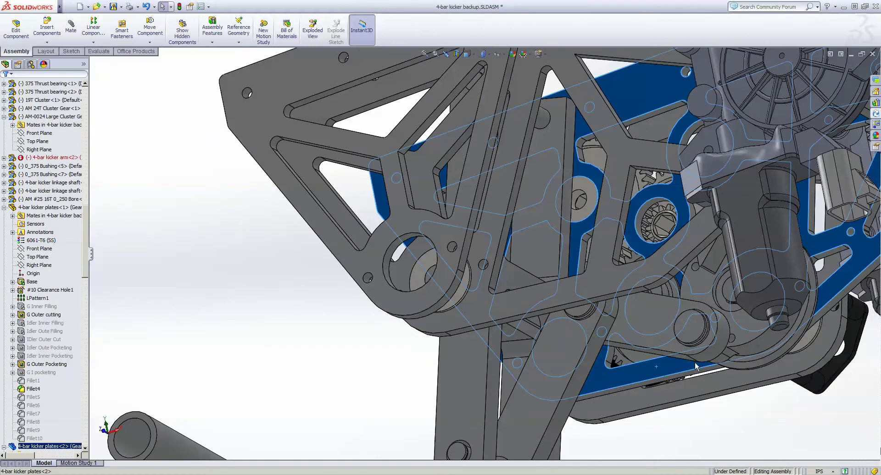
pyautogui.scroll(3, 451, 281)
# Move the linkages and the kicker arm so that both links extend almost in line below the side plates
pyautogui.moveTo(529, 328); pyautogui.dragTo(608, 365)
pyautogui.scroll(2, 596, 362)
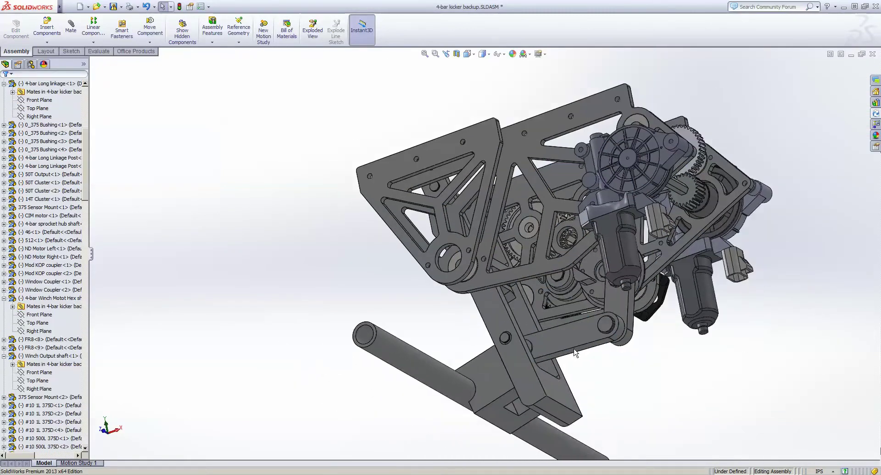
pyautogui.moveTo(551, 349); pyautogui.dragTo(589, 355, button='middle')
pyautogui.scroll(-3, 589, 355)
pyautogui.moveTo(422, 281); pyautogui.dragTo(556, 346)
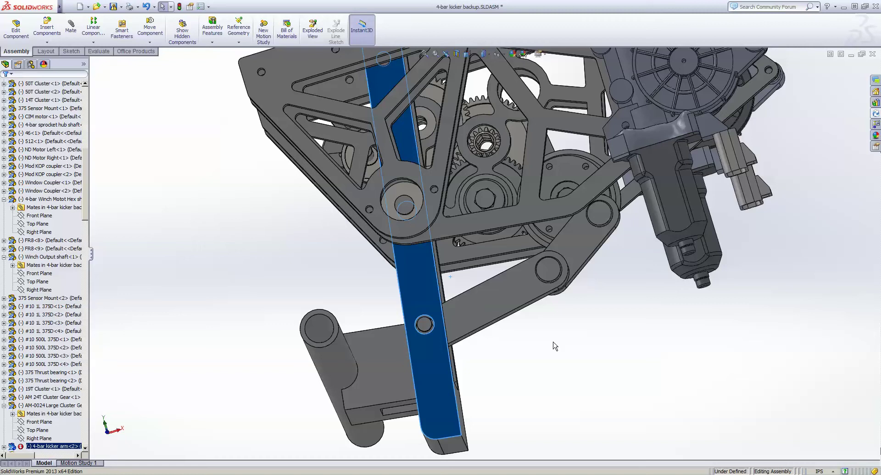
pyautogui.scroll(5, 558, 177)
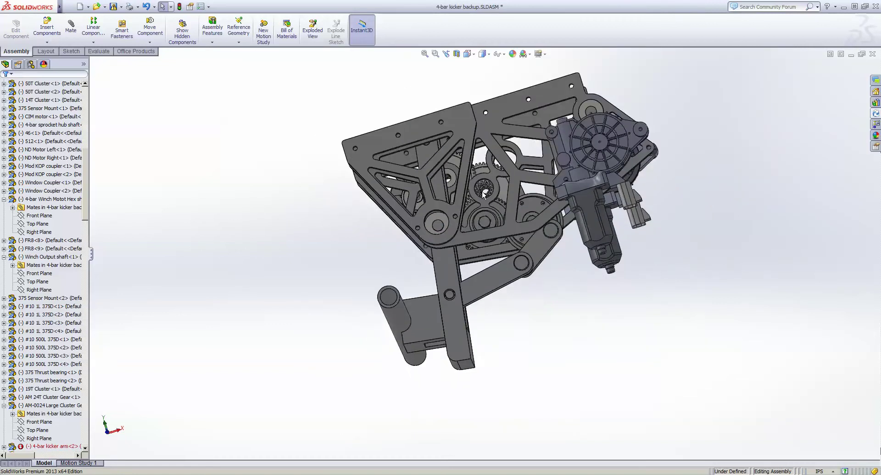
# Inspect the gearbox from the CIM motor side and highlight the outer gear plate with its bearing bores and pockets
pyautogui.moveTo(558, 177); pyautogui.dragTo(523, 192, button='middle')
pyautogui.scroll(-3, 472, 133)
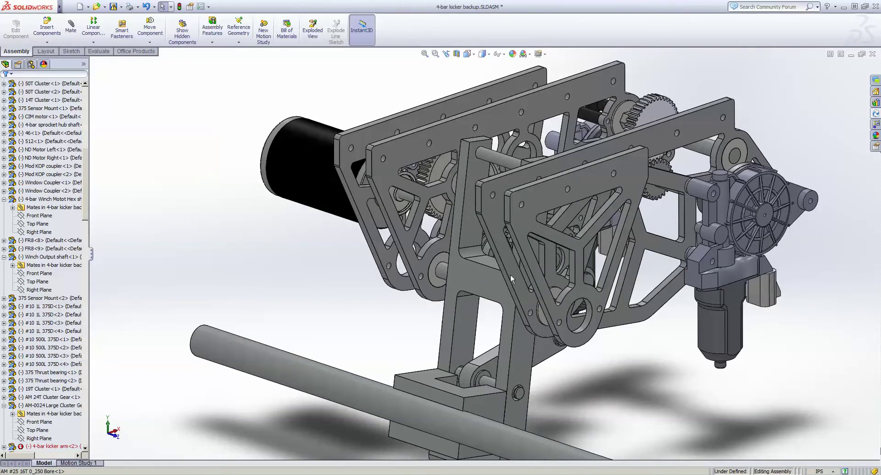
pyautogui.moveTo(511, 278); pyautogui.dragTo(439, 227, button='middle')
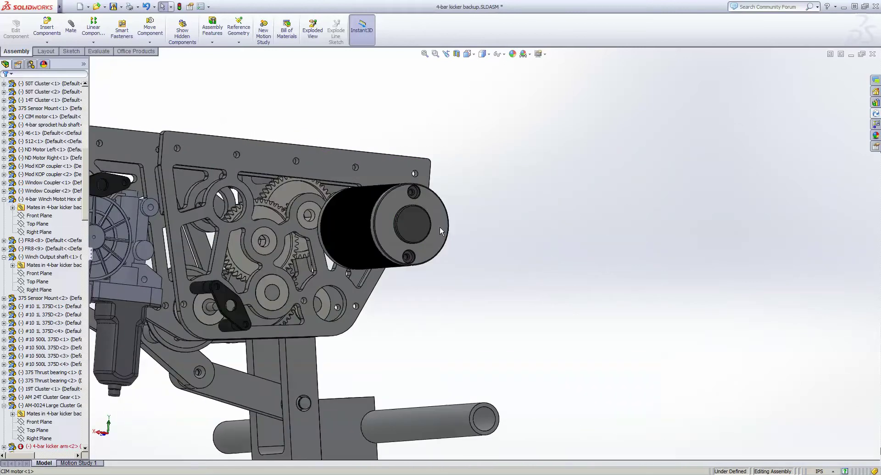
pyautogui.scroll(3, 439, 227)
pyautogui.scroll(-6, 380, 227)
pyautogui.click(295, 202)
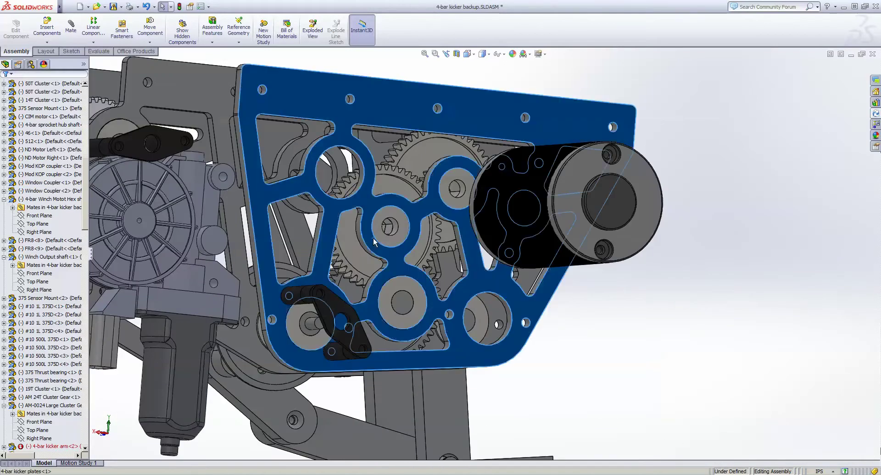
pyautogui.click(295, 203)
pyautogui.scroll(3, 317, 190)
pyautogui.click(369, 118)
# Examine the sensor mounts, gears and window motors from the rear, and the kicker arm and idler plates from the front
pyautogui.moveTo(361, 130); pyautogui.dragTo(386, 177, button='middle')
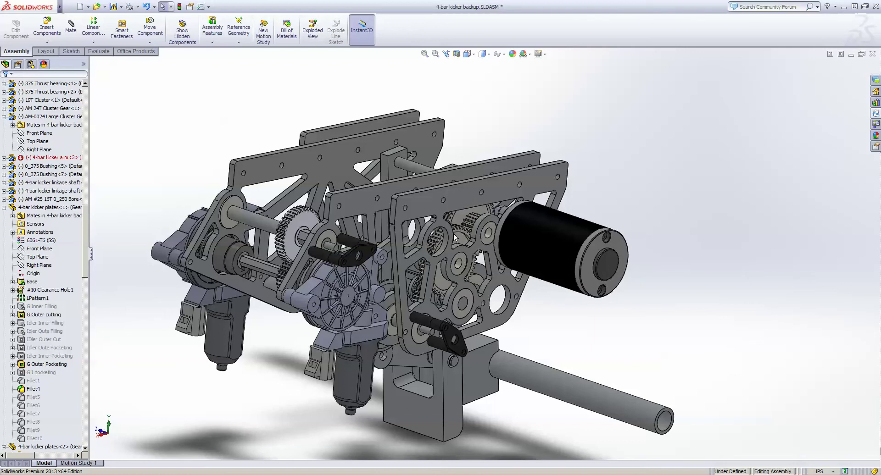
pyautogui.scroll(-2, 465, 240)
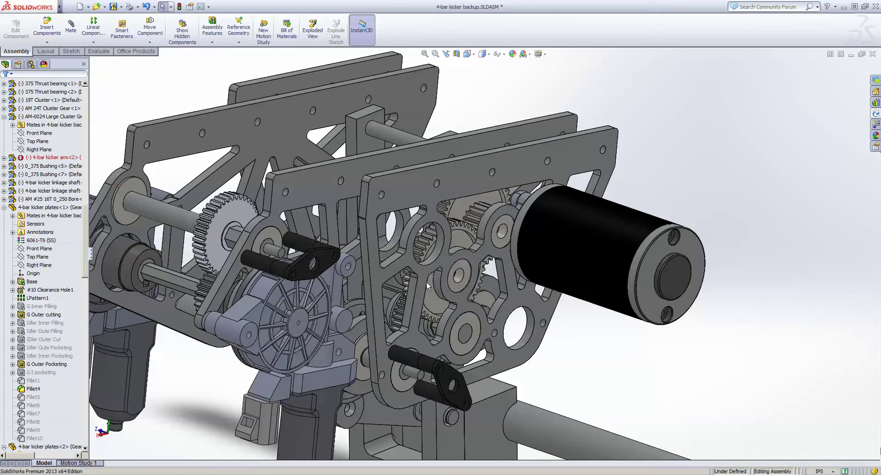
pyautogui.moveTo(322, 136); pyautogui.dragTo(367, 185, button='middle')
pyautogui.scroll(-3, 338, 190)
pyautogui.scroll(3, 367, 185)
pyautogui.scroll(-3, 365, 183)
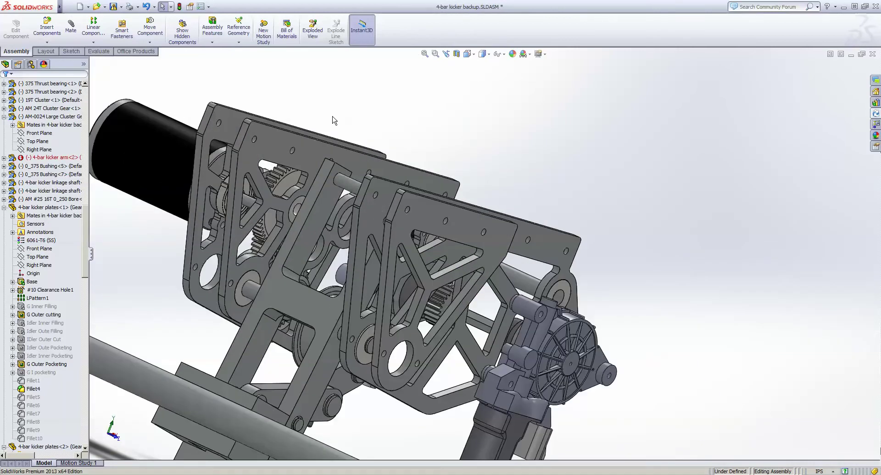
# Open the 4-bar kicker plates part from the assembly in its own window
pyautogui.moveTo(348, 136); pyautogui.dragTo(376, 168, button='middle')
pyautogui.scroll(-2, 345, 170)
pyautogui.scroll(2, 349, 171)
pyautogui.scroll(2, 335, 124)
pyautogui.scroll(-2, 338, 120)
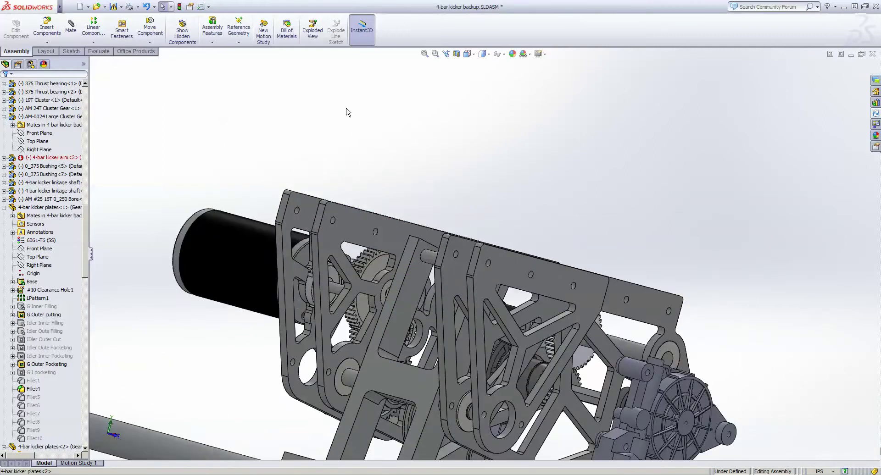
pyautogui.scroll(2, 348, 112)
pyautogui.rightClick(360, 215)
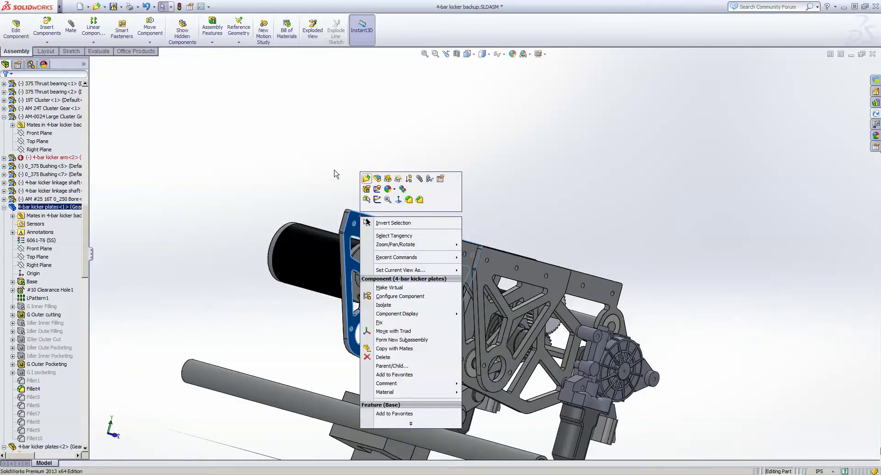
pyautogui.click(371, 183)
pyautogui.click(501, 253)
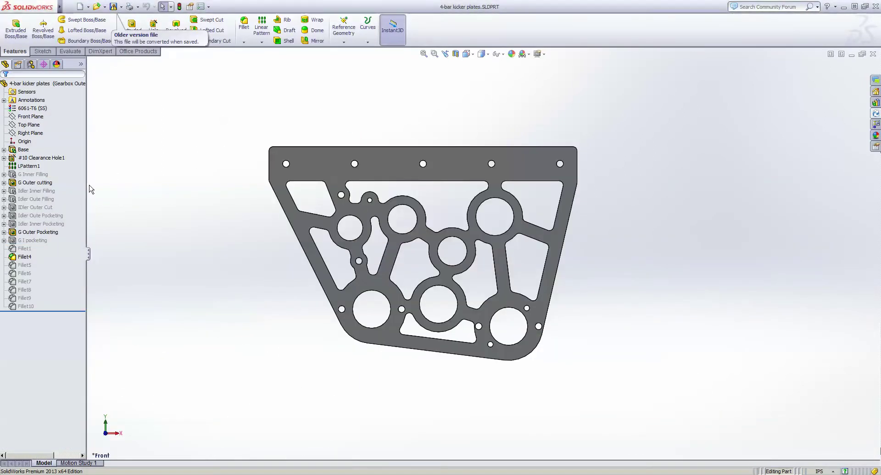
# View the plate's Copy of Gearbox Inner, Copy of Idler Outer, Idler Inner, Idler Outer and Gearbox Inner configurations
pyautogui.click(30, 65)
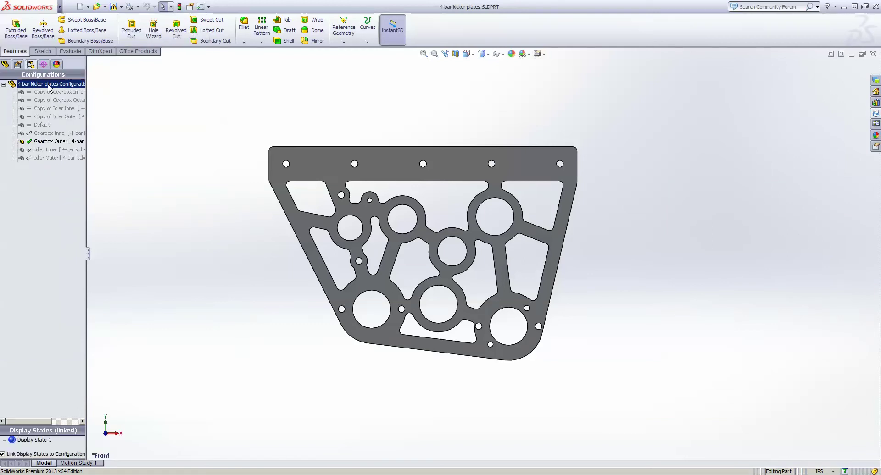
pyautogui.click(21, 159)
pyautogui.click(157, 134)
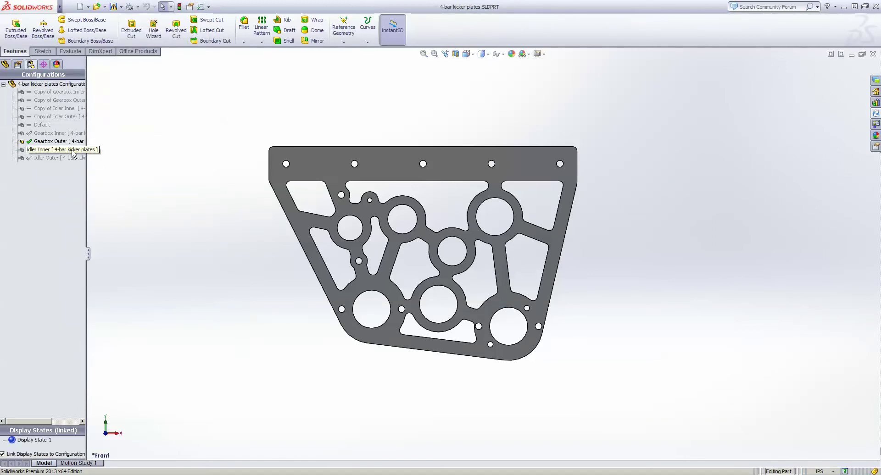
pyautogui.doubleClick(68, 92)
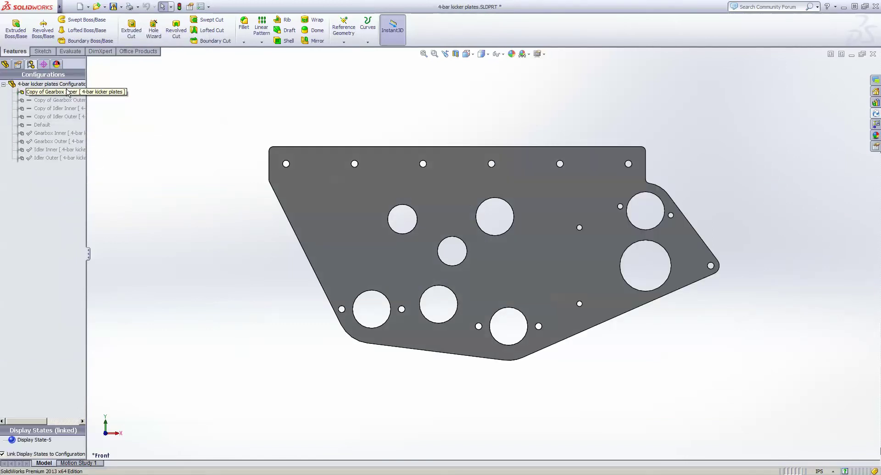
pyautogui.doubleClick(47, 117)
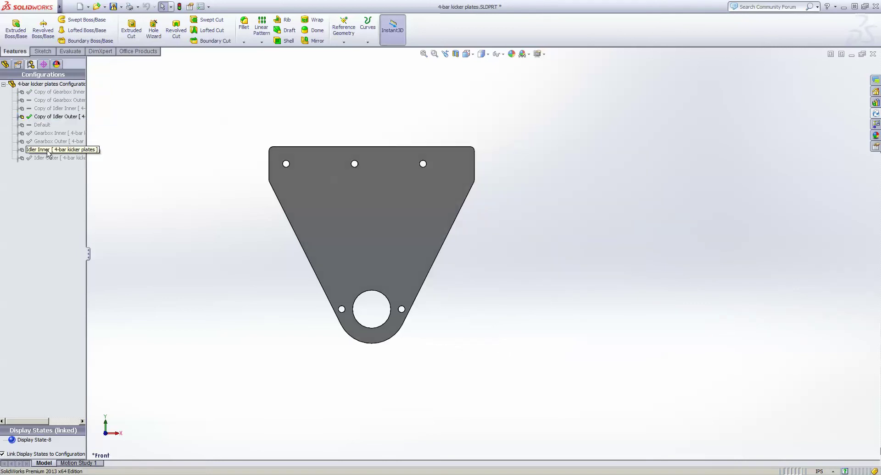
pyautogui.doubleClick(47, 150)
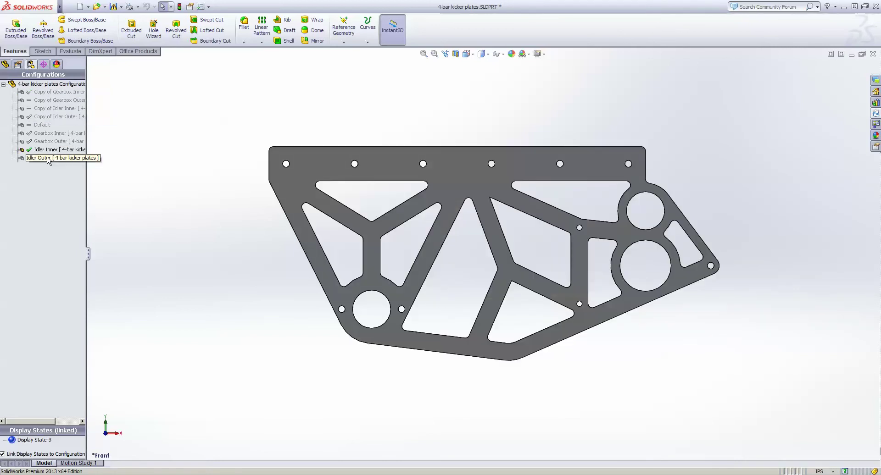
pyautogui.doubleClick(47, 158)
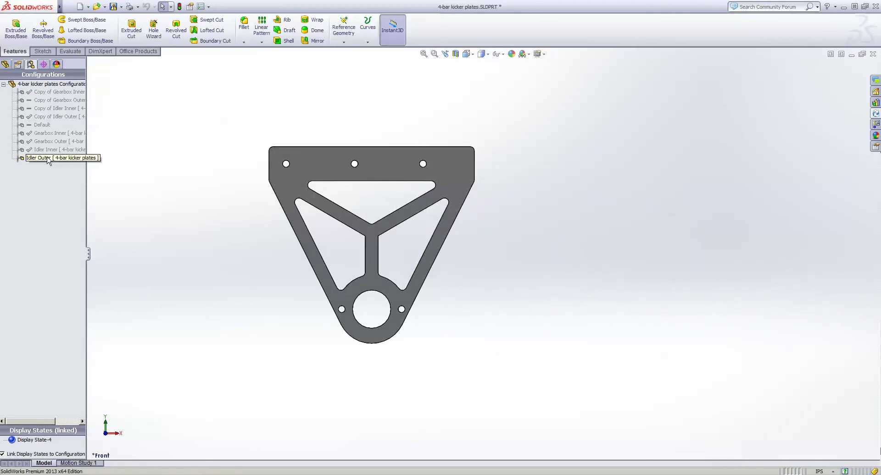
pyautogui.doubleClick(39, 133)
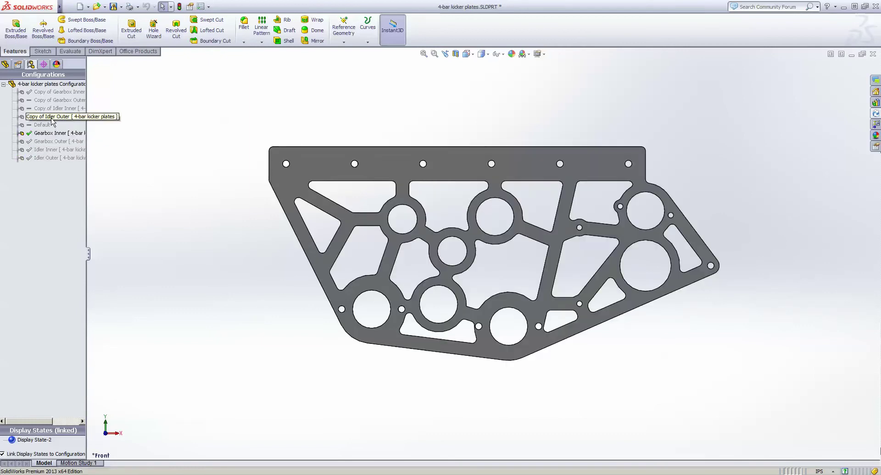
# Compare the Gearbox Outer, Idler Outer and Gearbox Inner configurations of the plate from an angled view
pyautogui.moveTo(318, 152); pyautogui.dragTo(355, 167, button='middle')
pyautogui.doubleClick(73, 161)
pyautogui.doubleClick(59, 141)
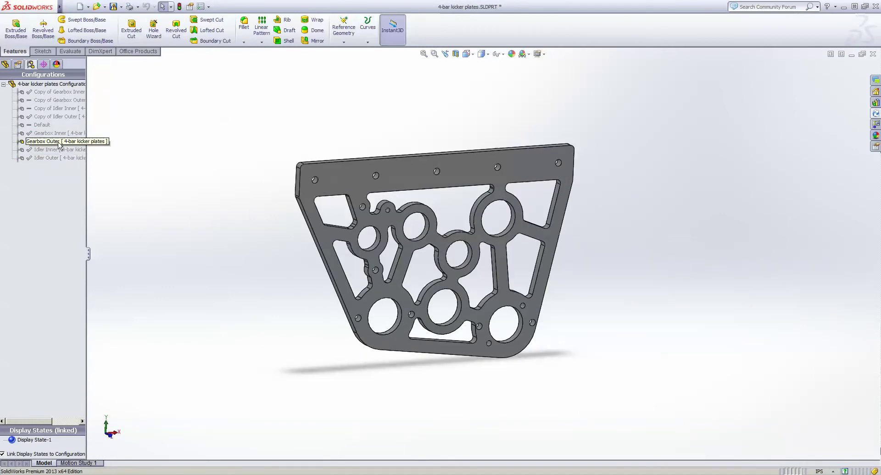
pyautogui.doubleClick(52, 153)
pyautogui.doubleClick(50, 158)
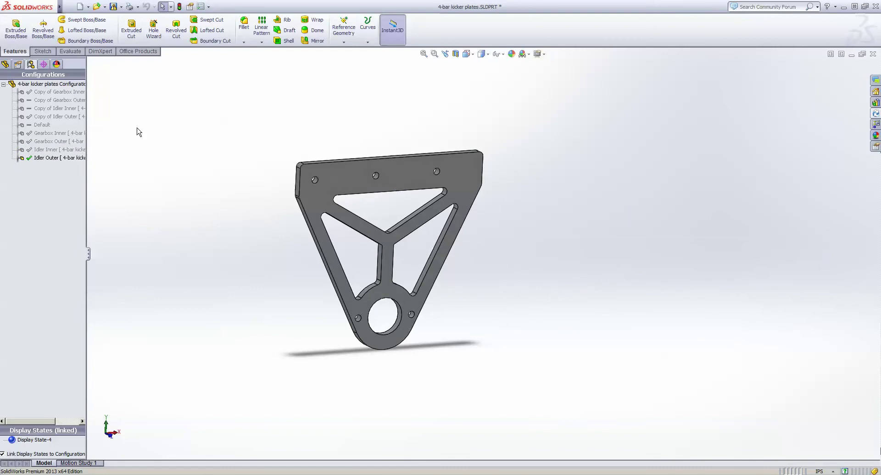
pyautogui.doubleClick(57, 133)
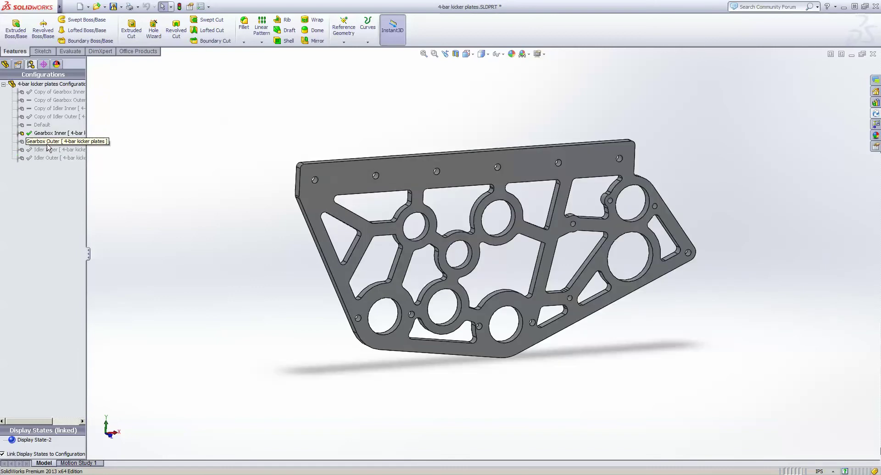
# Switch through the Idler Inner and Idler Outer configurations and return to Gearbox Outer
pyautogui.doubleClick(28, 150)
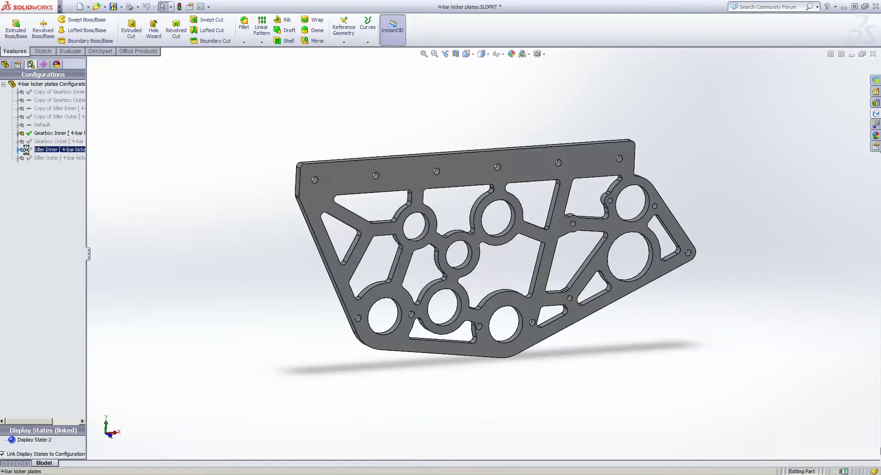
pyautogui.doubleClick(50, 158)
pyautogui.doubleClick(42, 141)
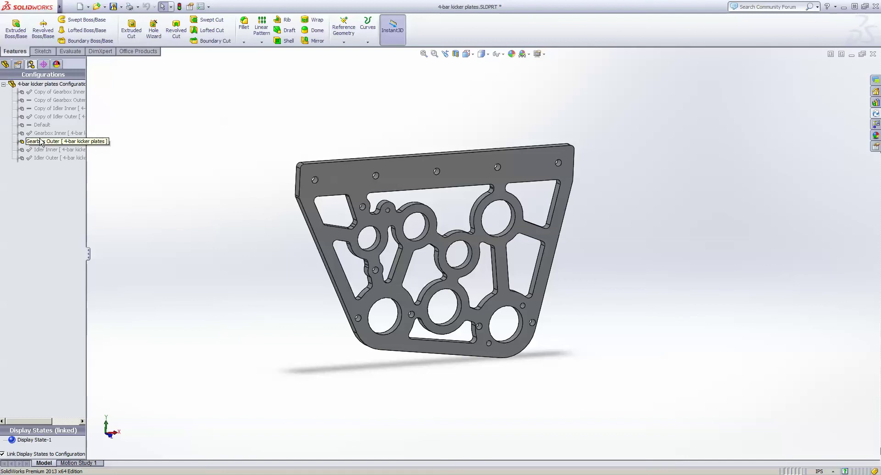
pyautogui.click(50, 133)
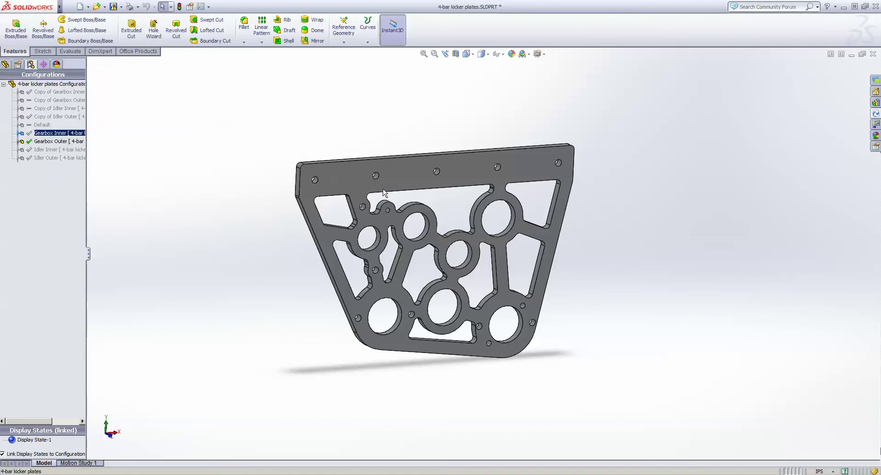
# Open the sketch of the G Outer cutting feature to view the cut region, and exit it
pyautogui.click(6, 64)
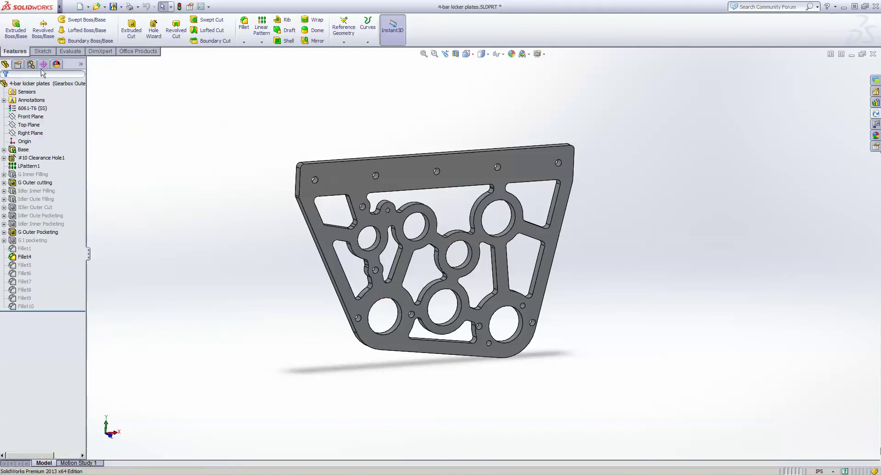
pyautogui.rightClick(35, 182)
pyautogui.click(54, 158)
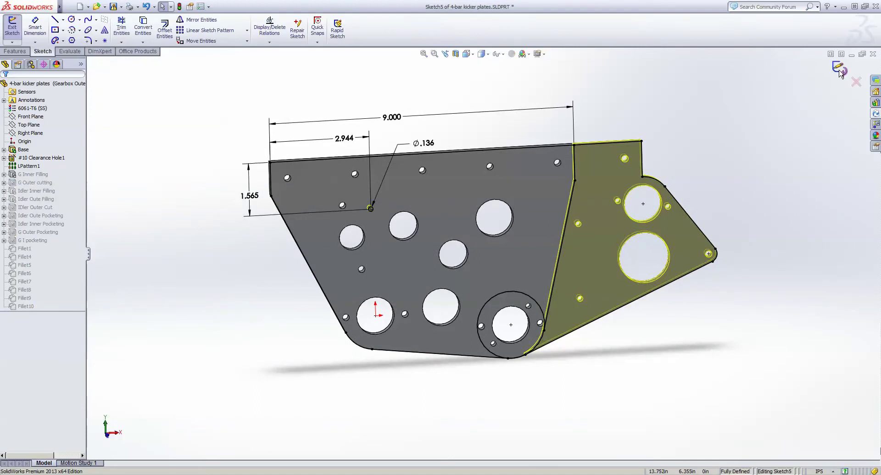
pyautogui.click(838, 68)
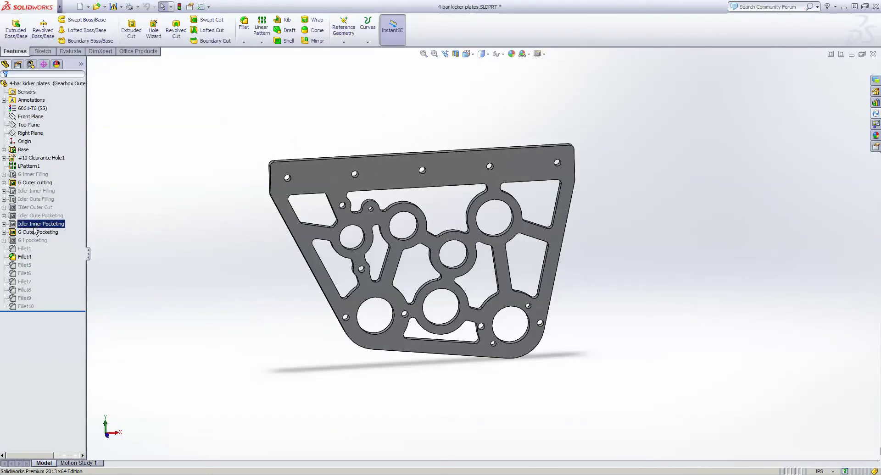
# Open the sketch of the G Outer Pocketing feature and examine the ribs and pockets between the bores
pyautogui.click(35, 215)
pyautogui.click(54, 202)
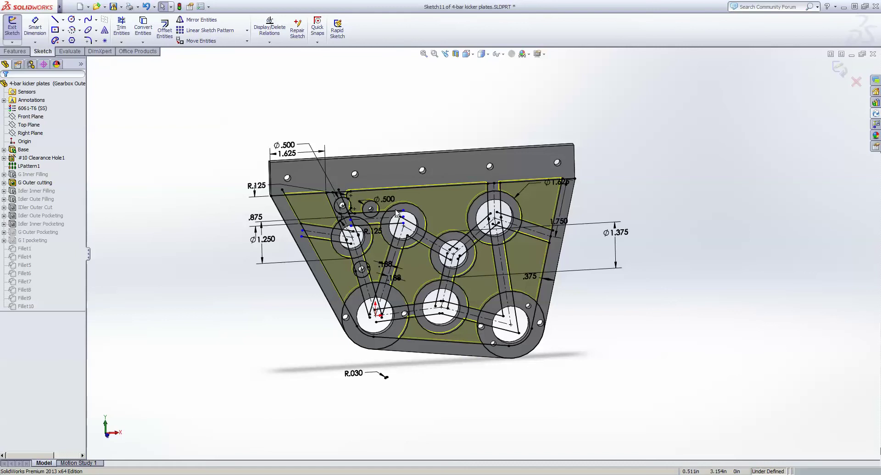
pyautogui.moveTo(396, 214); pyautogui.dragTo(434, 241, button='middle')
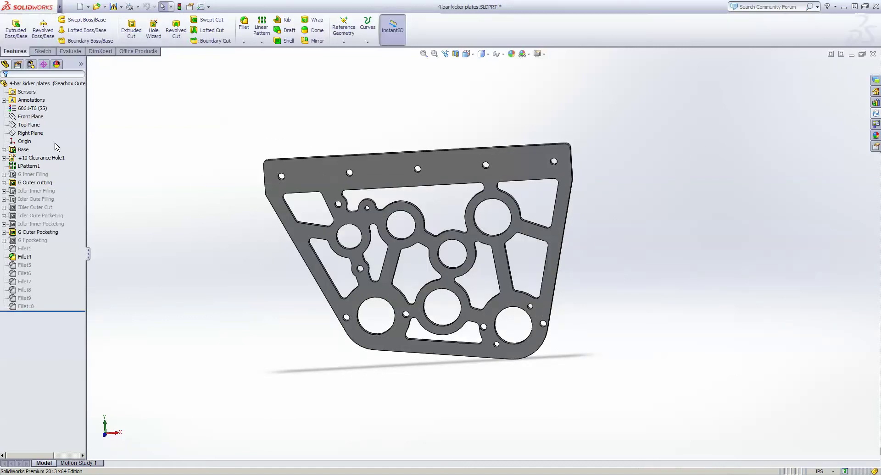
# Activate the Idler Inner configuration and review the sketch of its Idler Inner Pocketing feature
pyautogui.click(31, 64)
pyautogui.doubleClick(46, 149)
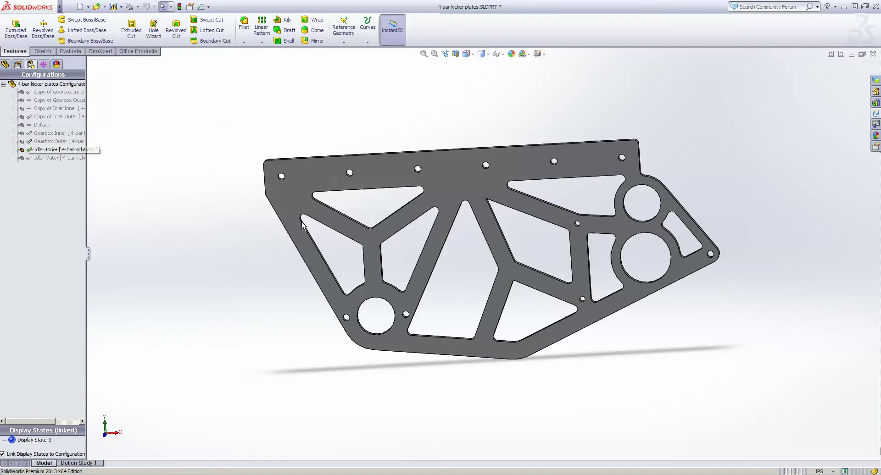
pyautogui.click(6, 64)
pyautogui.click(41, 158)
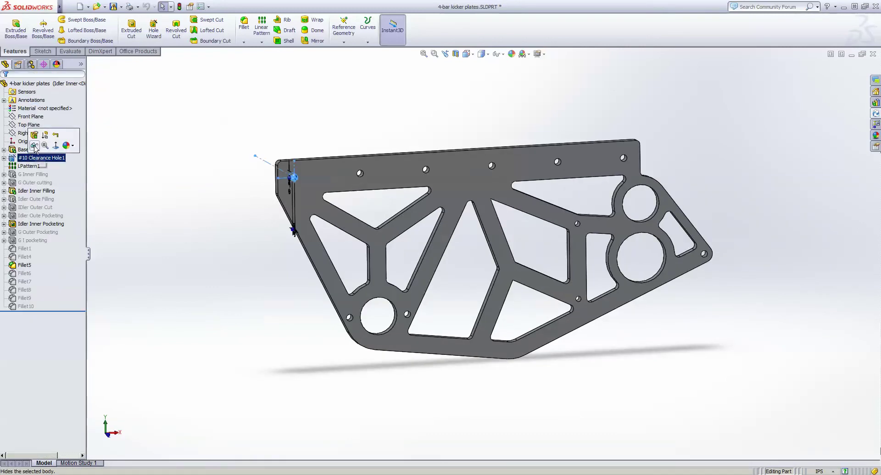
pyautogui.keyDown('ctrl'); pyautogui.click(34, 224); pyautogui.keyUp('ctrl')
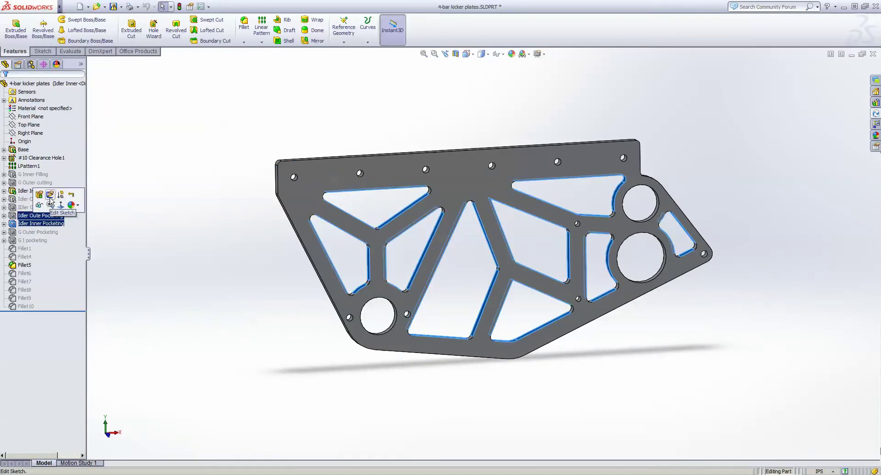
pyautogui.click(51, 203)
pyautogui.click(838, 67)
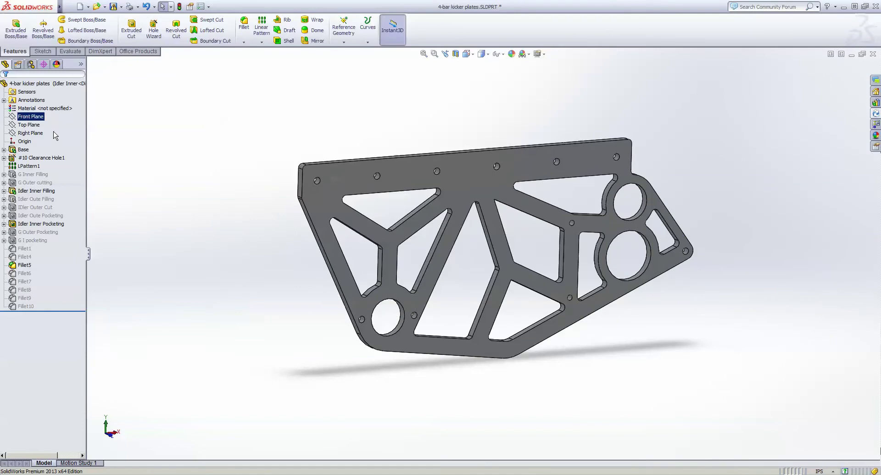
# Open the sketch of the Base feature and examine the plate outline and hole layout shared by all configurations
pyautogui.click(23, 149)
pyautogui.click(50, 129)
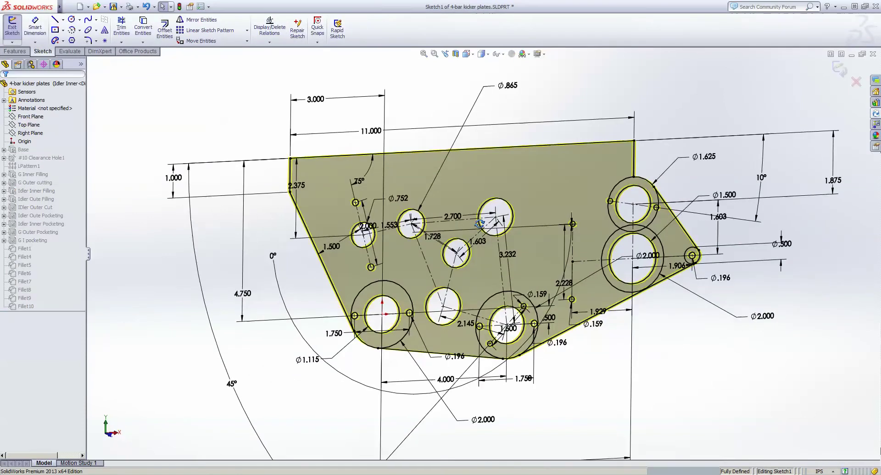
pyautogui.moveTo(562, 350); pyautogui.dragTo(497, 317, button='middle')
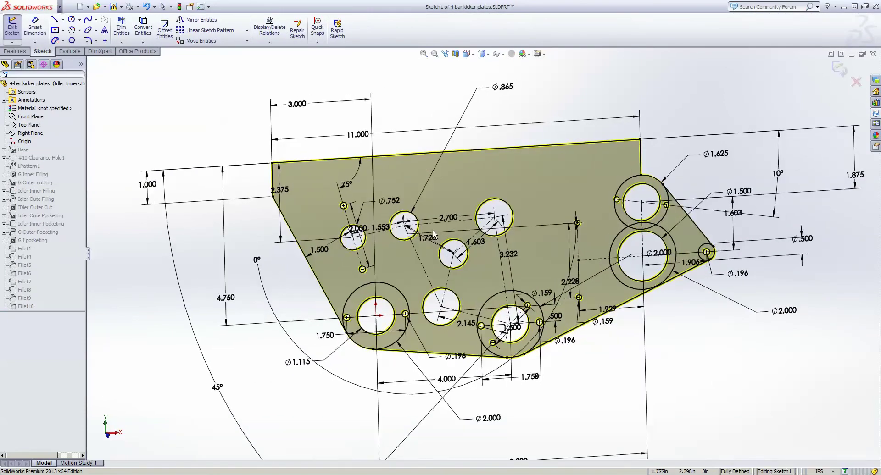
pyautogui.scroll(2, 497, 316)
pyautogui.scroll(-2, 496, 317)
pyautogui.scroll(1, 525, 296)
pyautogui.scroll(-1, 458, 229)
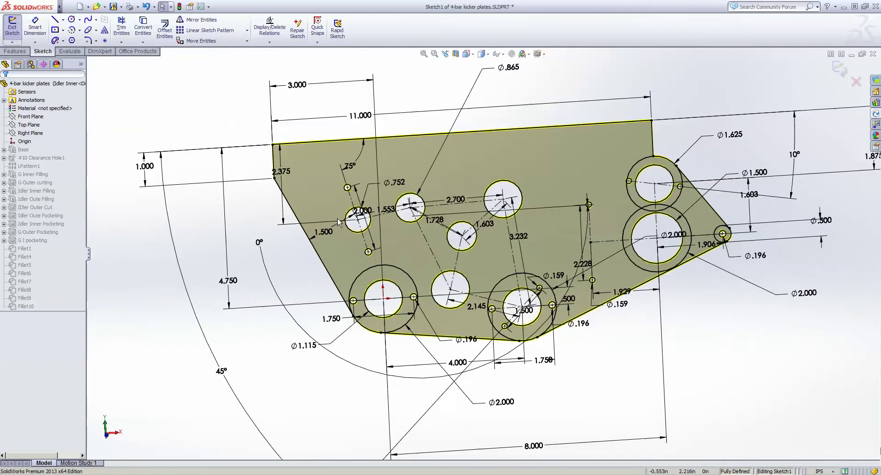
pyautogui.scroll(1, 509, 258)
pyautogui.moveTo(509, 258); pyautogui.dragTo(500, 210, button='middle')
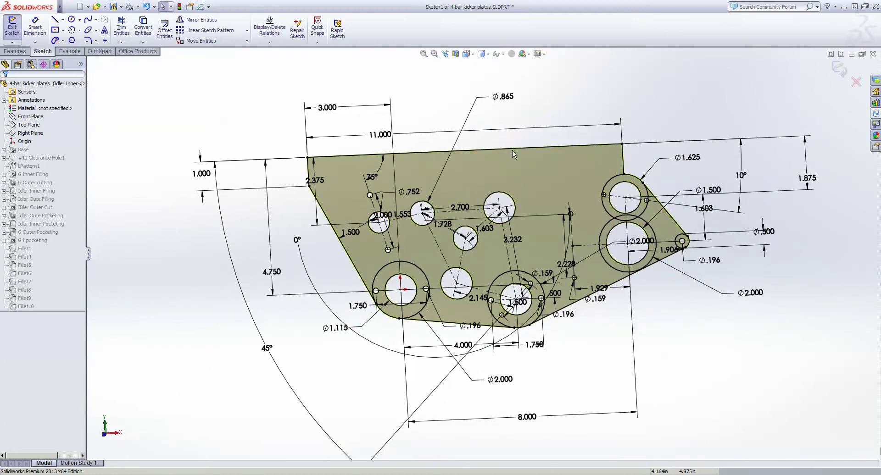
# Examine the Base sketch's dimensions for the gear spacing, bearing bores, mounting holes and linkage angles
pyautogui.scroll(2, 482, 239)
pyautogui.scroll(-3, 478, 246)
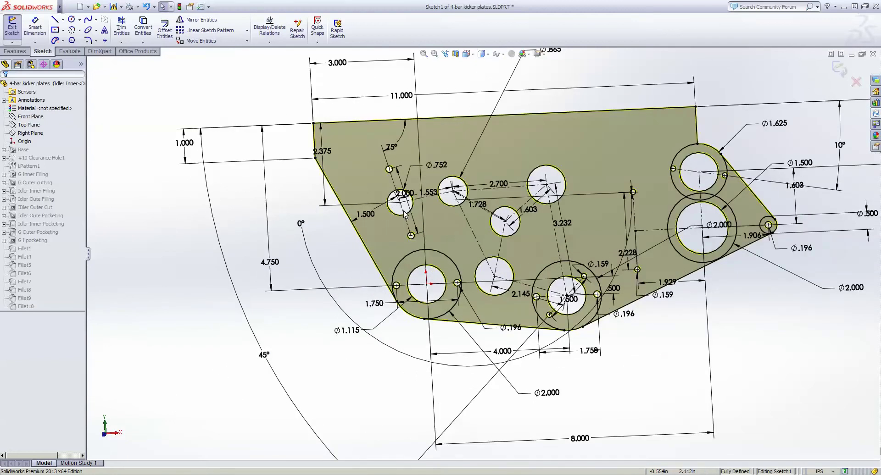
pyautogui.scroll(2, 476, 200)
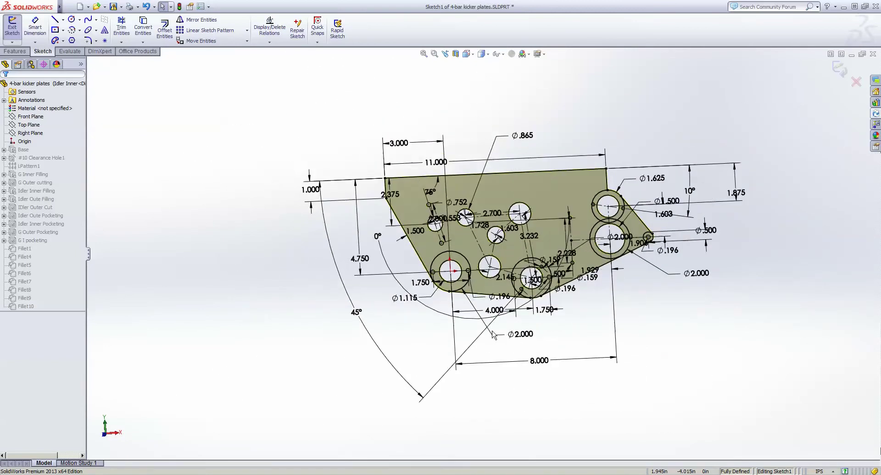
pyautogui.scroll(-3, 440, 230)
pyautogui.scroll(1, 430, 245)
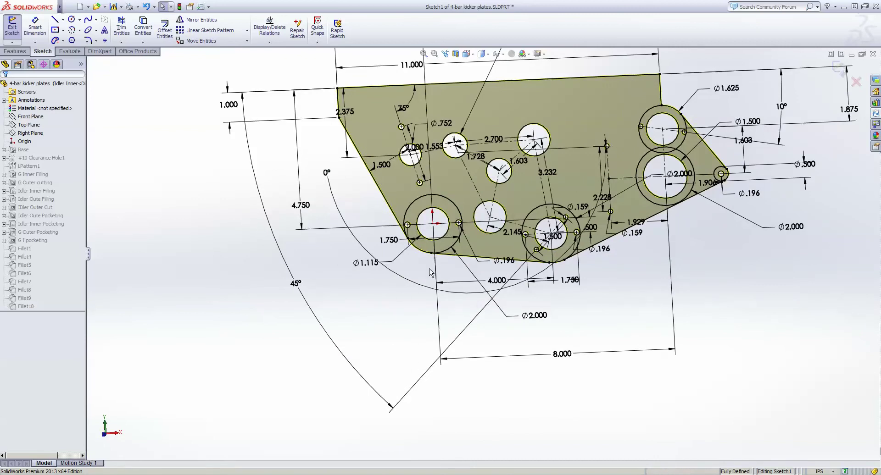
pyautogui.scroll(2, 425, 236)
pyautogui.scroll(-1, 417, 237)
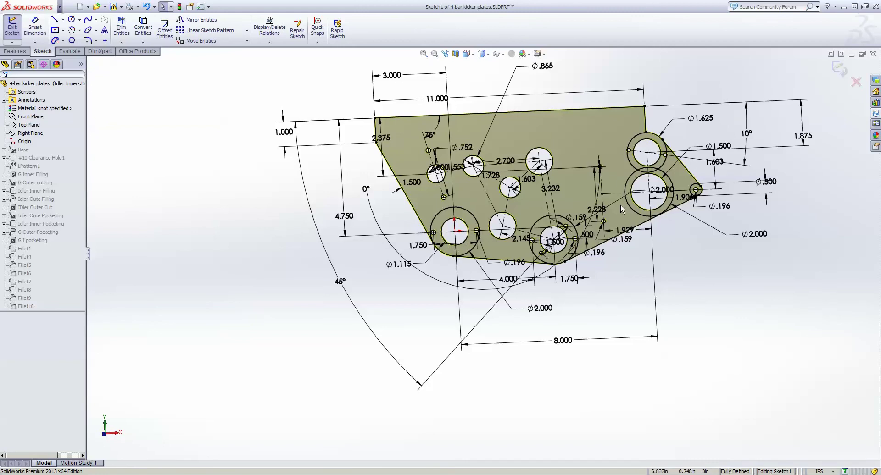
pyautogui.scroll(-3, 640, 170)
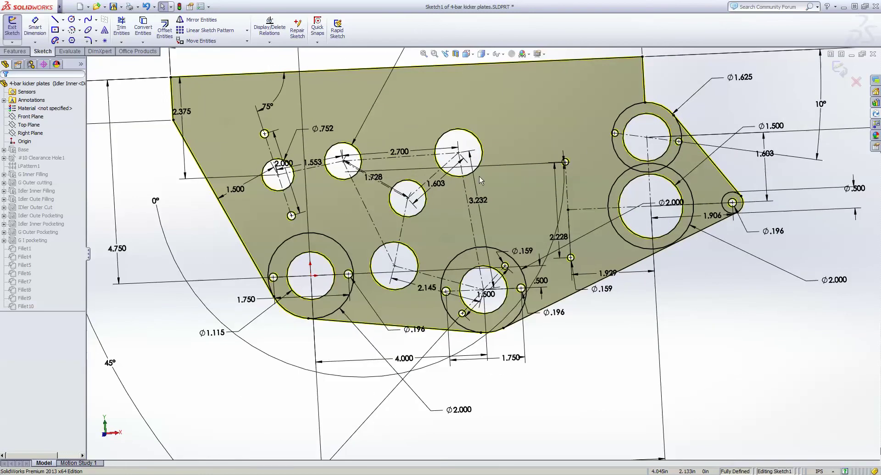
pyautogui.press('f')
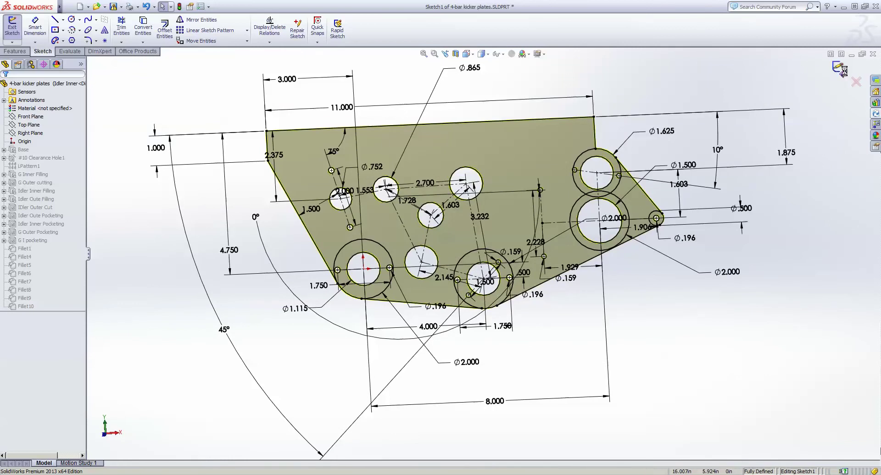
# Close the Base sketch without changes and switch to the 4-bar kicker backup assembly, viewed from above
pyautogui.click(840, 69)
pyautogui.hotkey('ctrl', 'Tab')
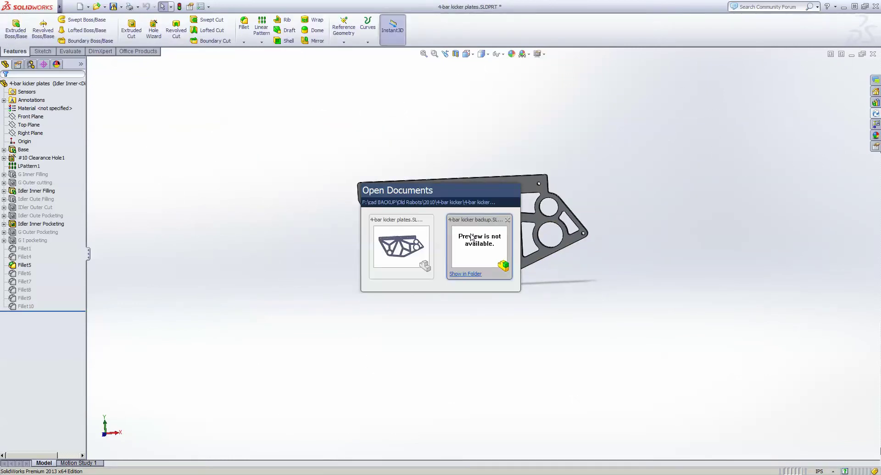
pyautogui.moveTo(458, 229); pyautogui.dragTo(463, 299, button='middle')
pyautogui.scroll(2, 481, 285)
pyautogui.moveTo(527, 261); pyautogui.dragTo(521, 287, button='middle')
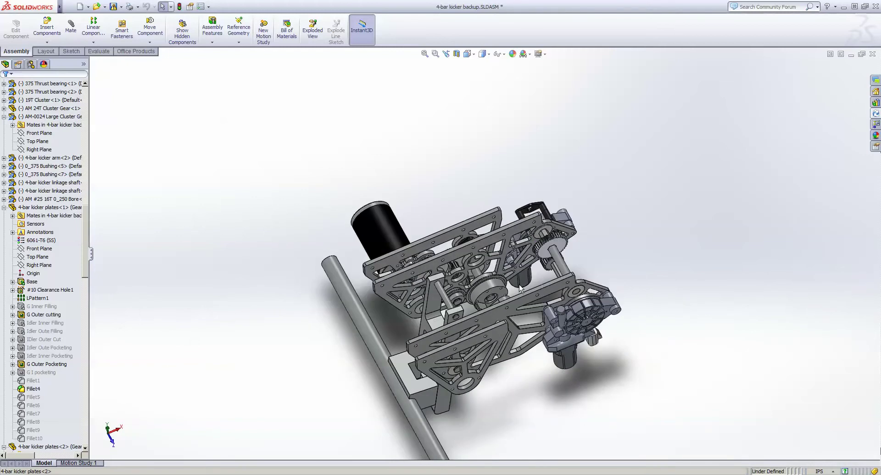
# Examine how the gearbox and idler plates sit in the assembly, briefly highlighting the inner gearbox plate
pyautogui.scroll(-3, 509, 244)
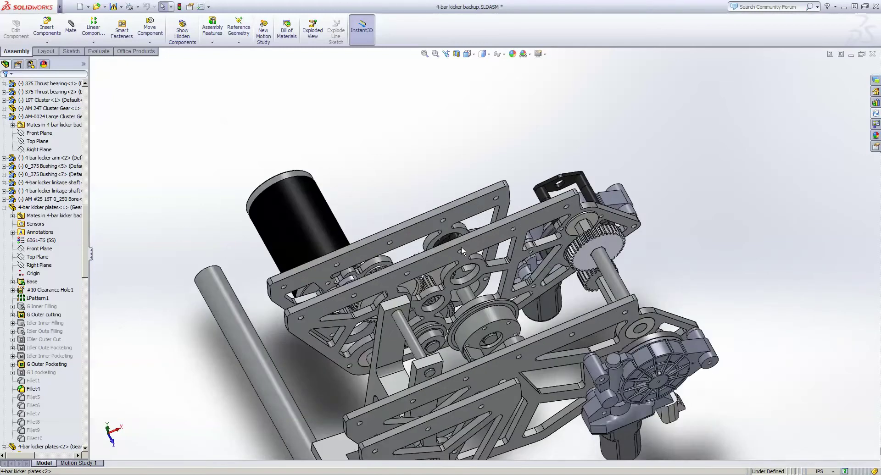
pyautogui.scroll(3, 510, 341)
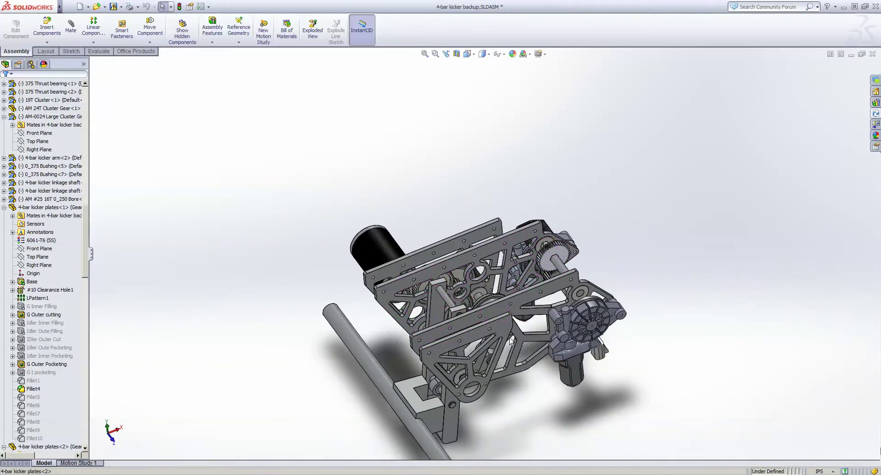
pyautogui.scroll(-3, 511, 341)
pyautogui.click(496, 218)
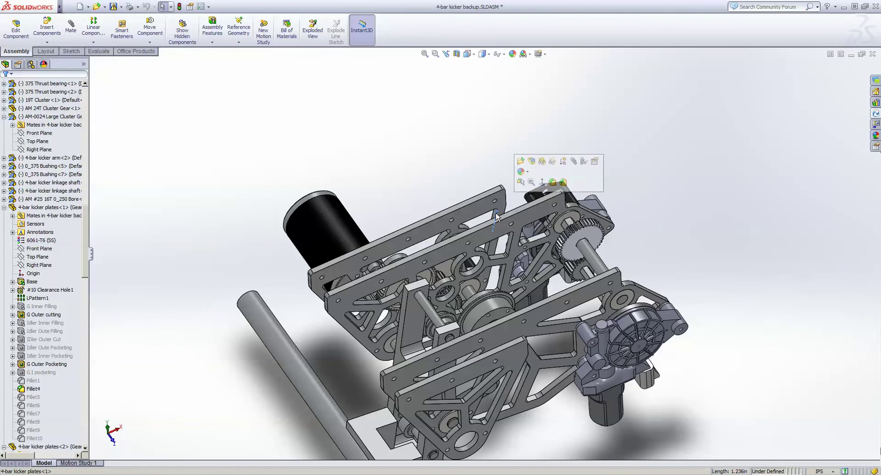
pyautogui.click(453, 157)
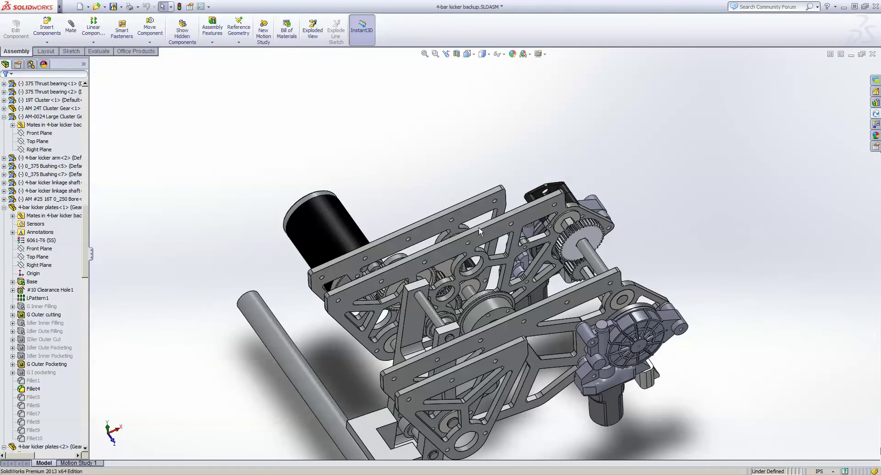
pyautogui.scroll(-4, 459, 284)
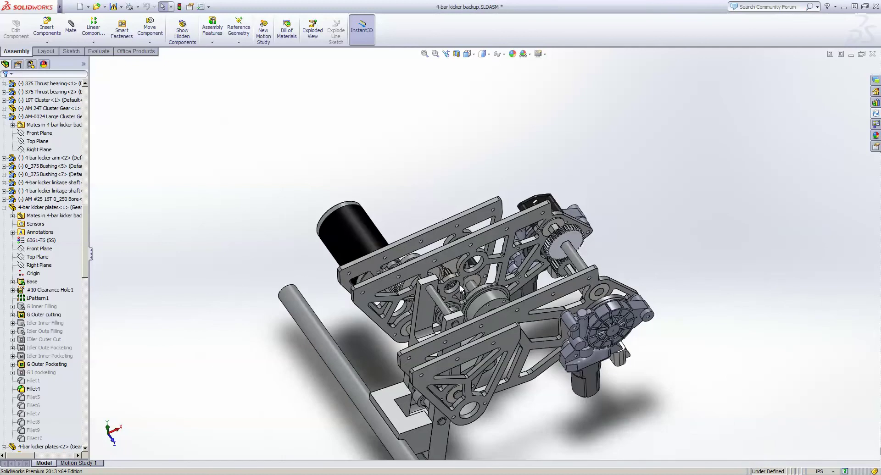
pyautogui.scroll(5, 505, 260)
pyautogui.moveTo(505, 260); pyautogui.dragTo(503, 263, button='middle')
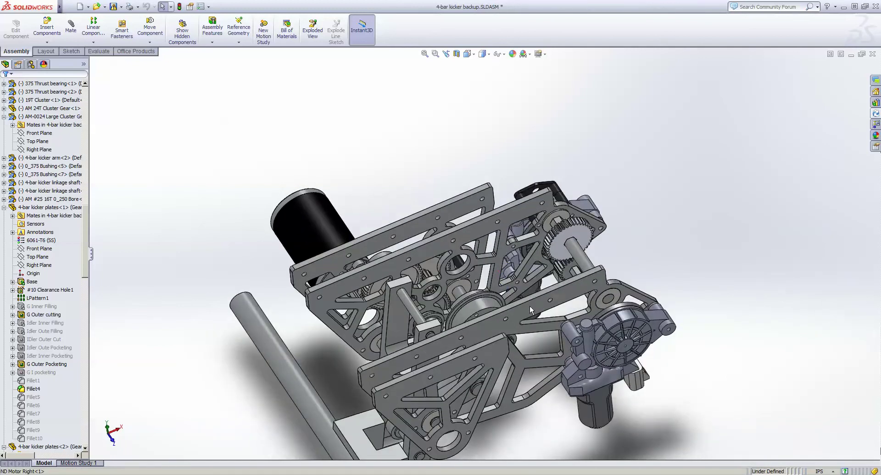
pyautogui.click(380, 311)
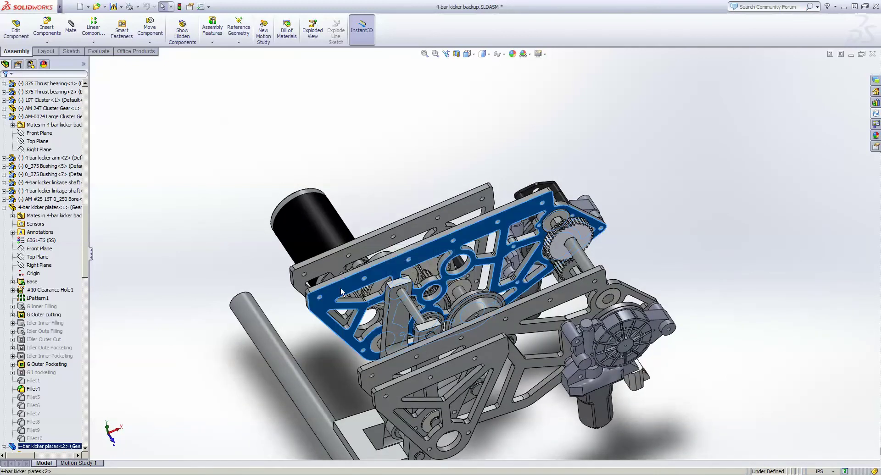
pyautogui.press('Escape')
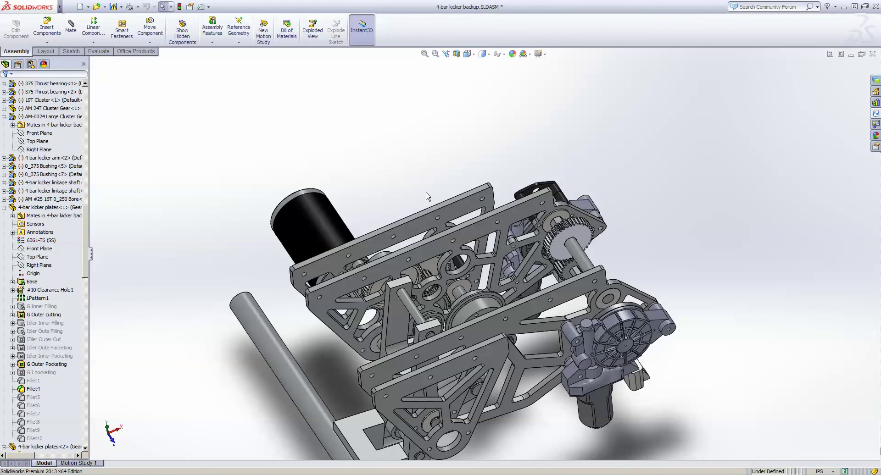
# Inspect the complete kicker assembly from several sides, covering the plate pairs, gears, motors and kicker arm
pyautogui.moveTo(406, 172)
pyautogui.mouseDown(button='middle')
pyautogui.moveTo(413, 263)
pyautogui.moveTo(423, 192)
pyautogui.moveTo(513, 193)
pyautogui.moveTo(405, 283)
pyautogui.moveTo(596, 348)
pyautogui.moveTo(452, 289)
pyautogui.moveTo(428, 294)
pyautogui.moveTo(438, 318)
pyautogui.moveTo(420, 305)
pyautogui.mouseUp(button='middle')
pyautogui.scroll(-3, 429, 282)
pyautogui.middleClick(415, 294)
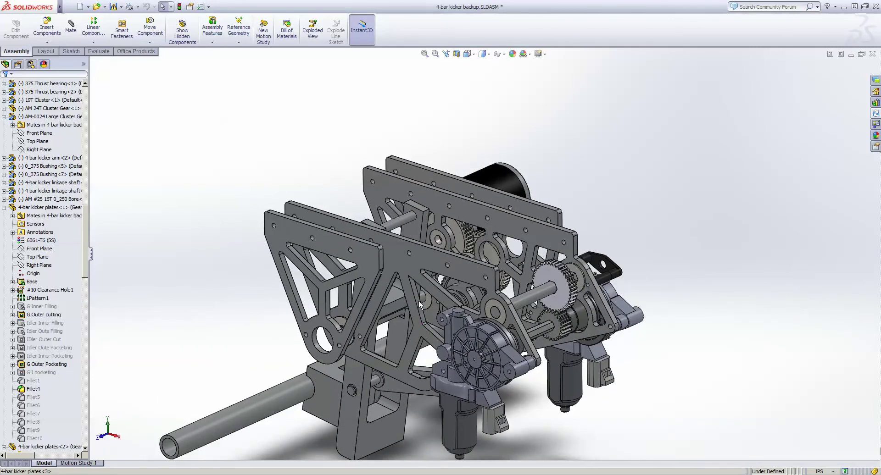
pyautogui.moveTo(360, 219); pyautogui.dragTo(354, 233, button='middle')
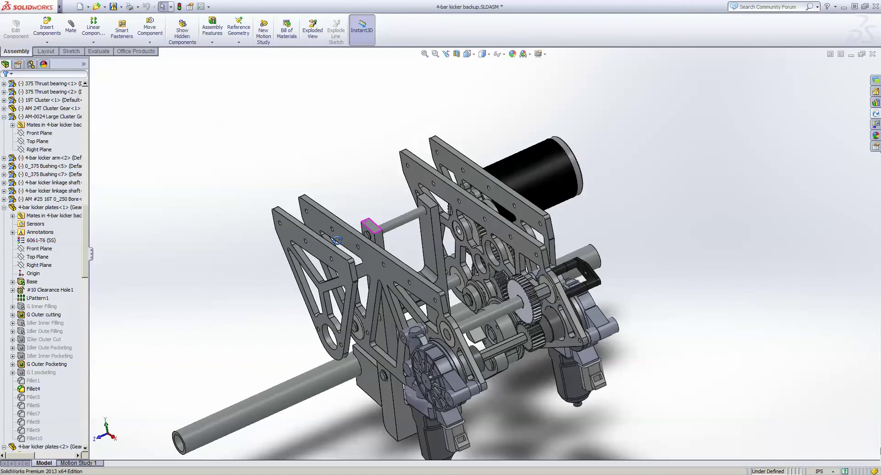
pyautogui.moveTo(324, 268); pyautogui.dragTo(385, 260, button='middle')
pyautogui.scroll(4, 399, 248)
pyautogui.scroll(-4, 430, 279)
pyautogui.scroll(5, 385, 260)
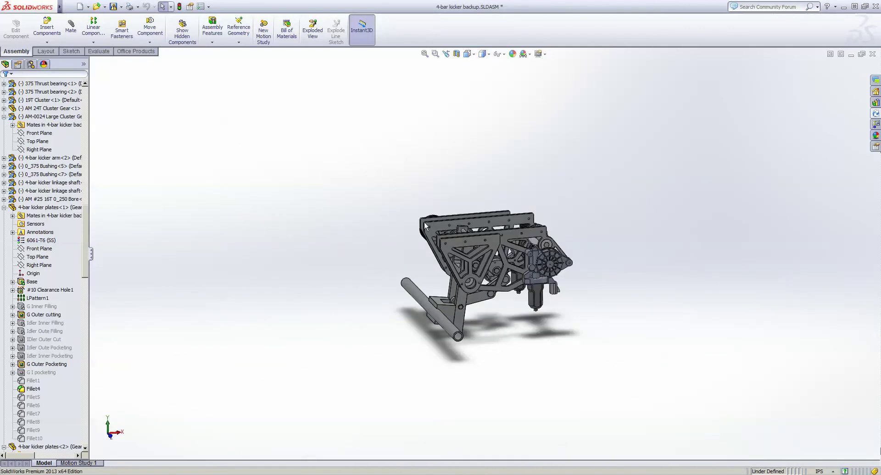